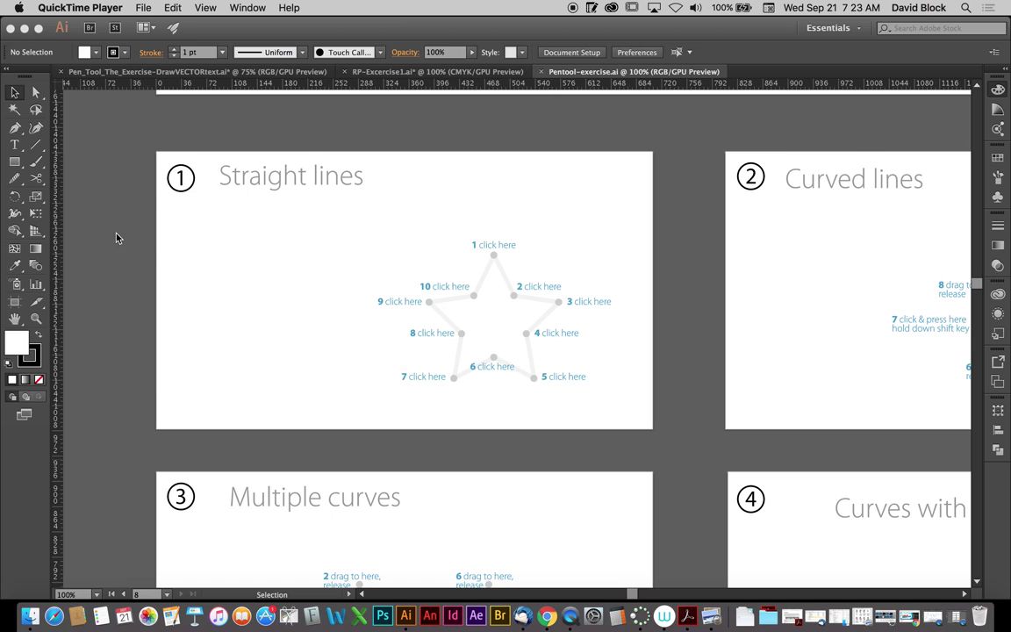
- Pan and zoom in on the Straight lines star in exercise 1, then select the Pen tool
{"action": "scroll", "coordinate": [150, 252], "scroll_direction": "down", "scroll_amount": 2}
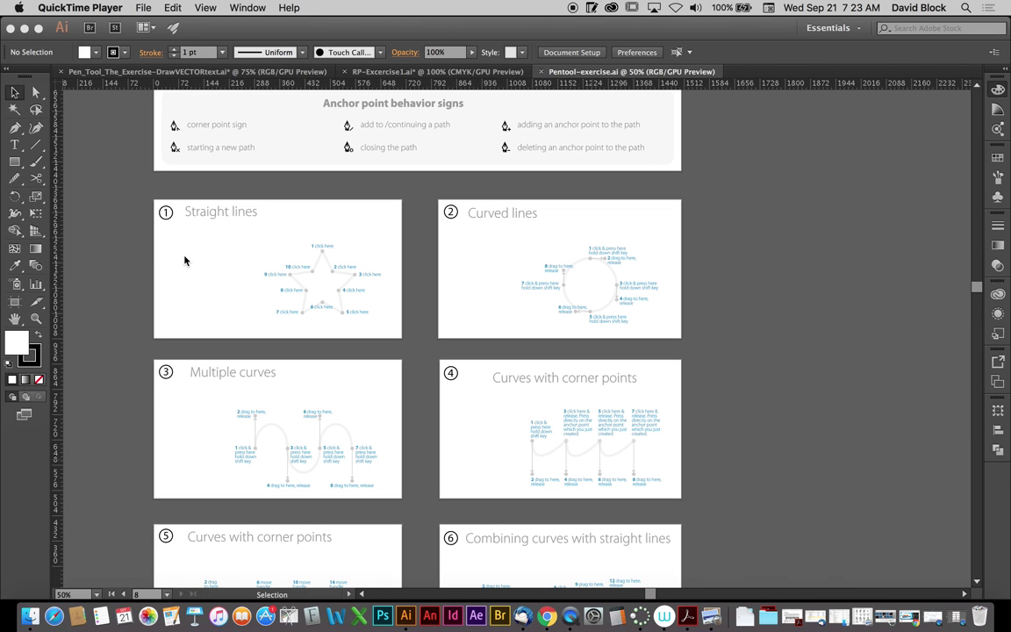
{"action": "left_click", "coordinate": [273, 255]}
{"action": "key", "text": "space"}
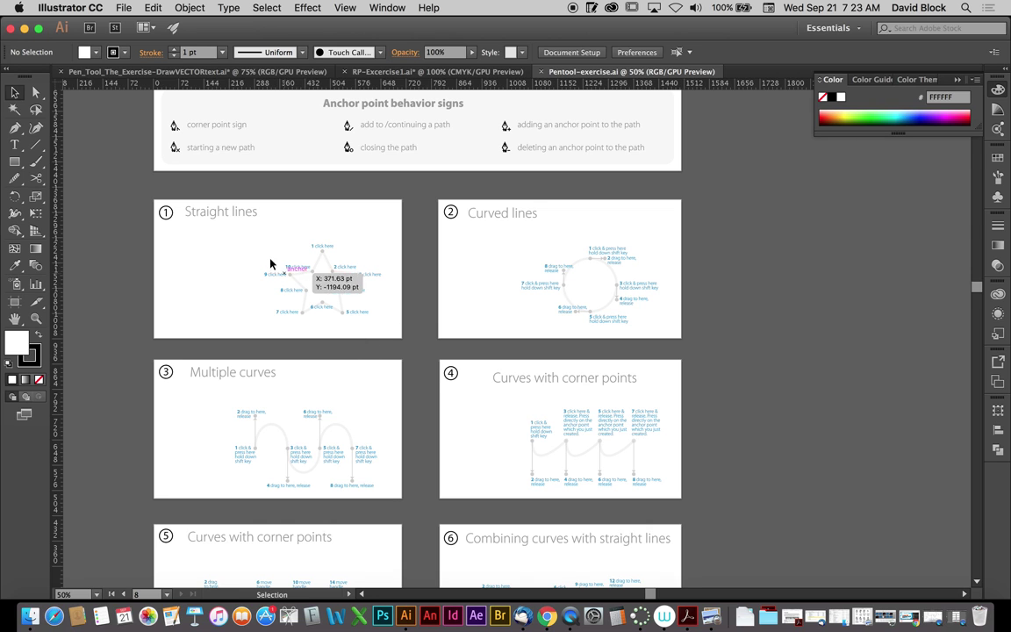
{"action": "key", "text": "space"}
{"action": "left_click_drag", "start_coordinate": [442, 437], "coordinate": [472, 491]}
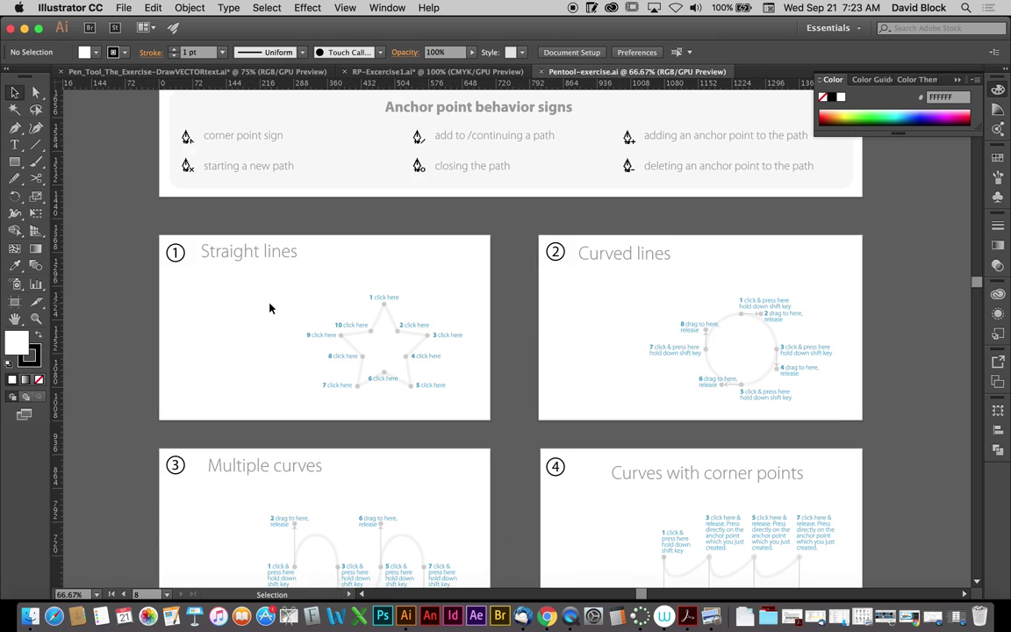
{"action": "left_click_drag", "start_coordinate": [338, 314], "coordinate": [373, 337]}
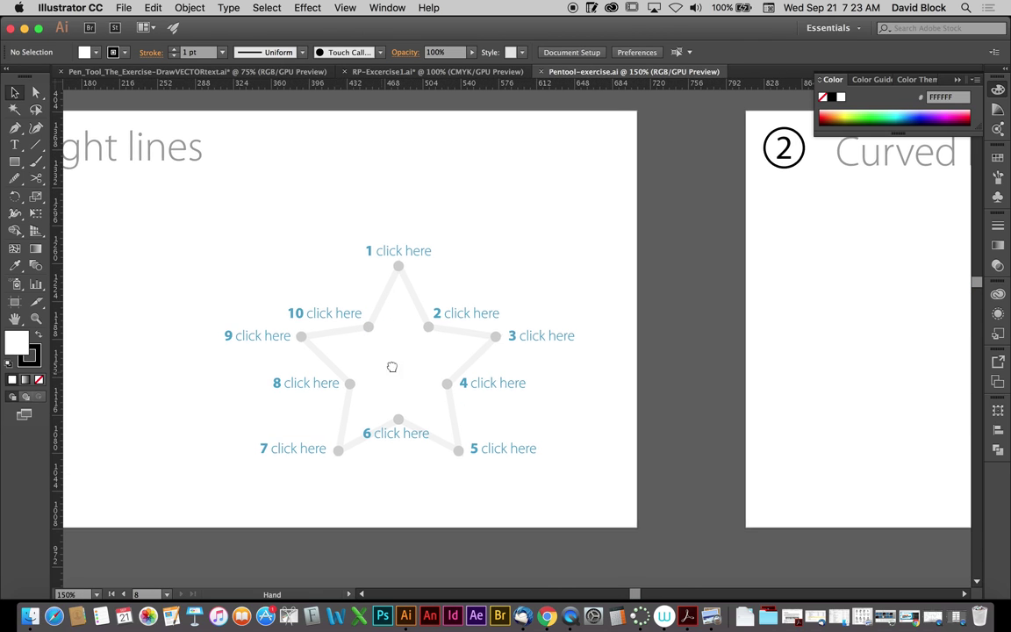
{"action": "scroll", "coordinate": [412, 359], "scroll_direction": "left", "scroll_amount": 3}
{"action": "scroll", "coordinate": [412, 359], "scroll_direction": "down", "scroll_amount": 1}
{"action": "left_click", "coordinate": [14, 127]}
{"action": "left_click", "coordinate": [14, 127]}
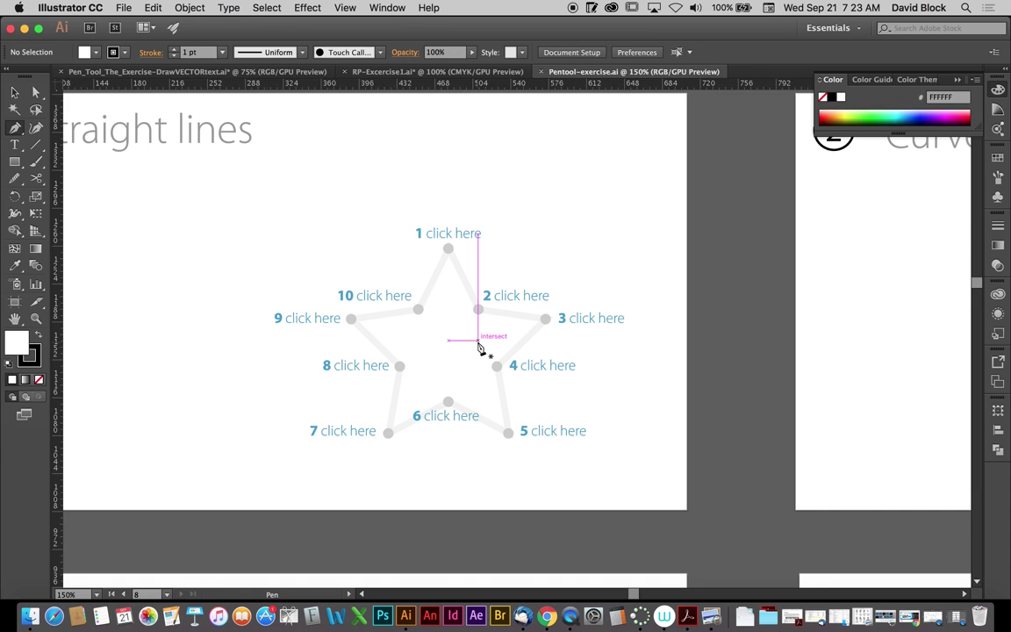
- Place straight Pen anchors on star points 1 through 7
{"action": "left_click_drag", "start_coordinate": [440, 360], "coordinate": [433, 387]}
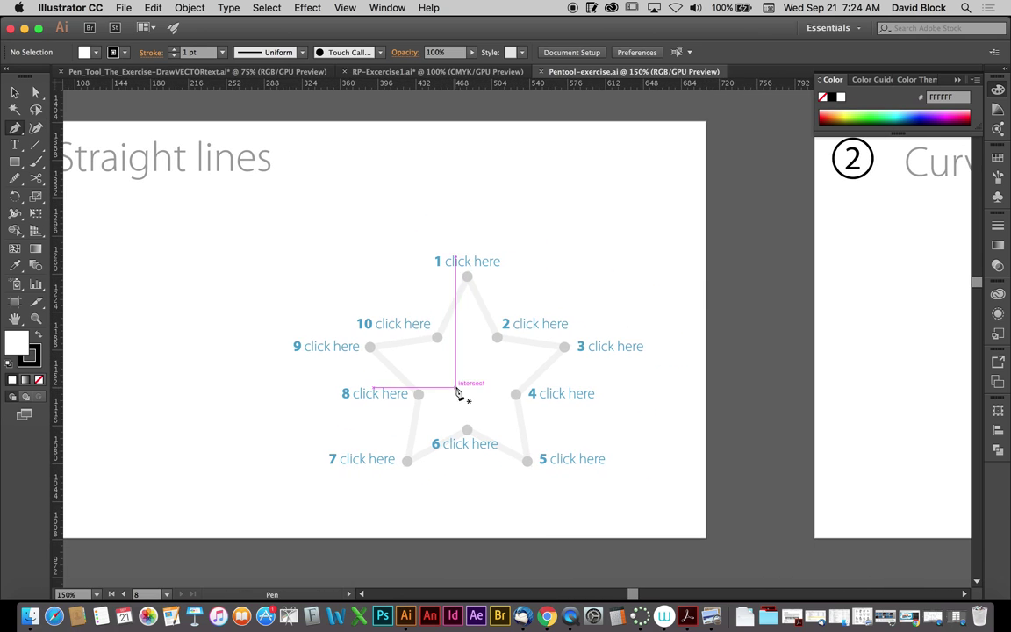
{"action": "left_click", "coordinate": [467, 277]}
{"action": "left_click", "coordinate": [497, 337]}
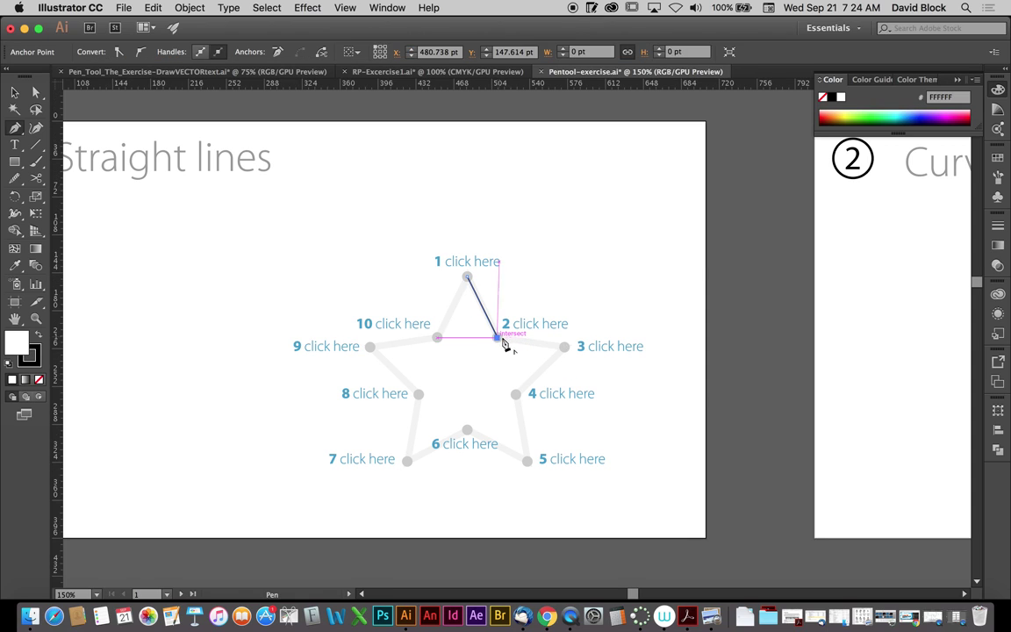
{"action": "left_click", "coordinate": [564, 346]}
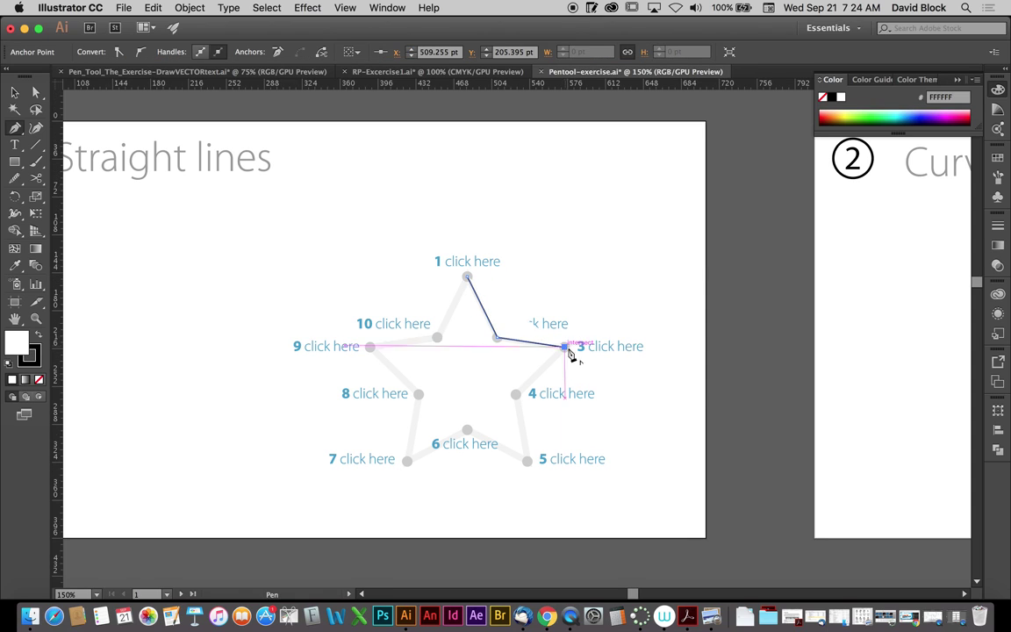
{"action": "left_click", "coordinate": [516, 394]}
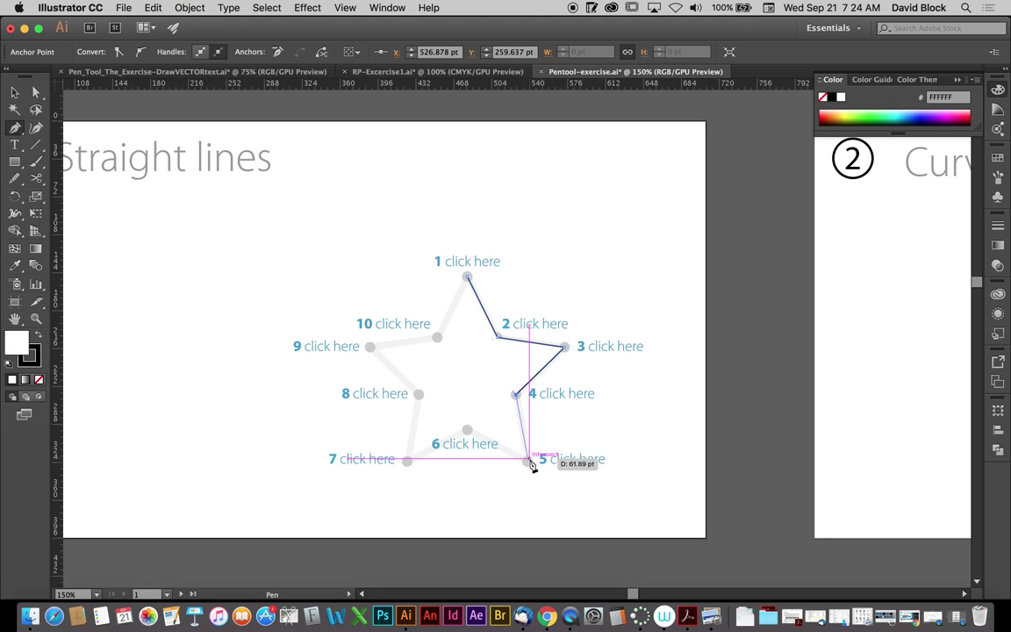
{"action": "left_click", "coordinate": [527, 460]}
{"action": "left_click", "coordinate": [466, 429]}
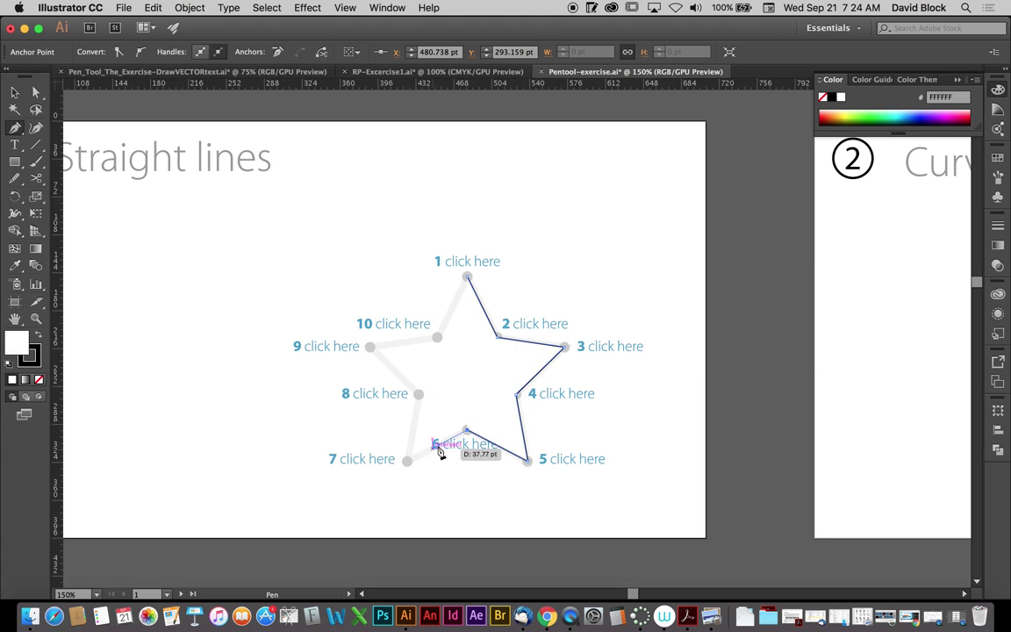
{"action": "left_click", "coordinate": [406, 460]}
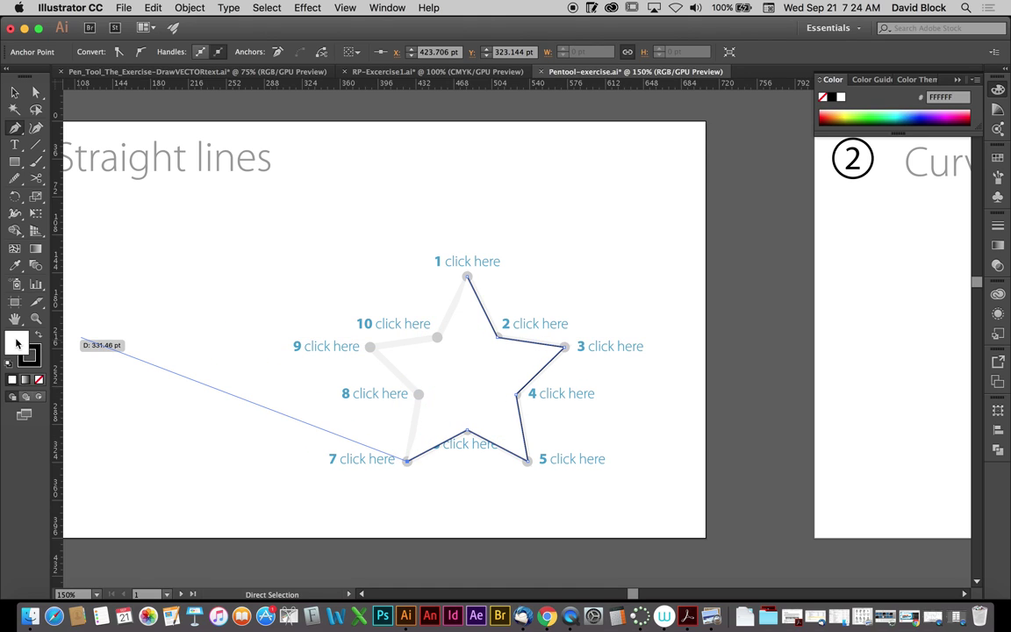
- Set the fill to None, add anchors at points 8, 9 and 10, and close at point 1
{"action": "left_click", "coordinate": [37, 379]}
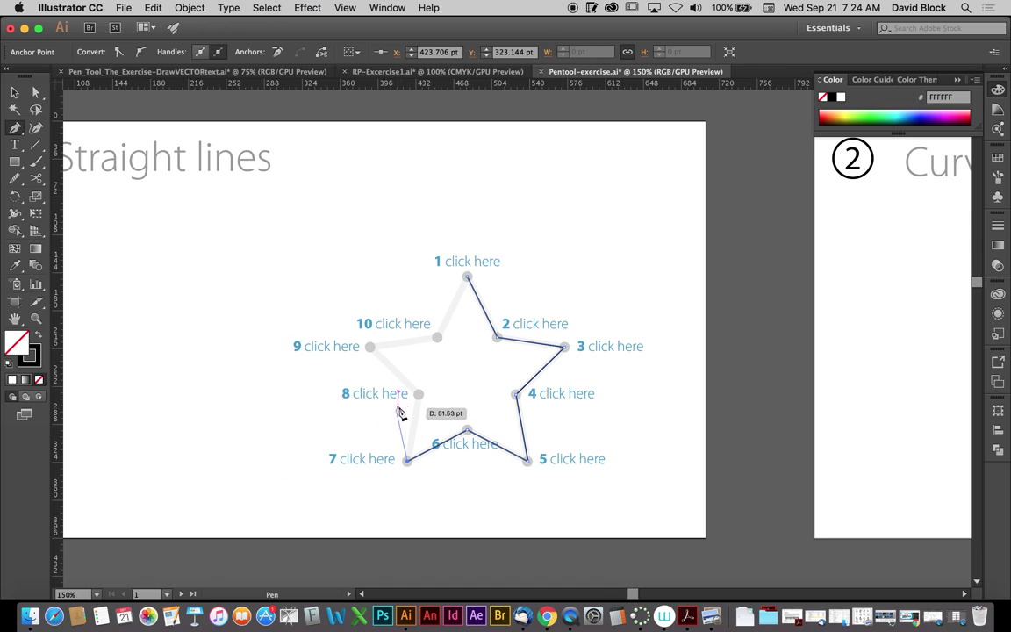
{"action": "left_click", "coordinate": [418, 394]}
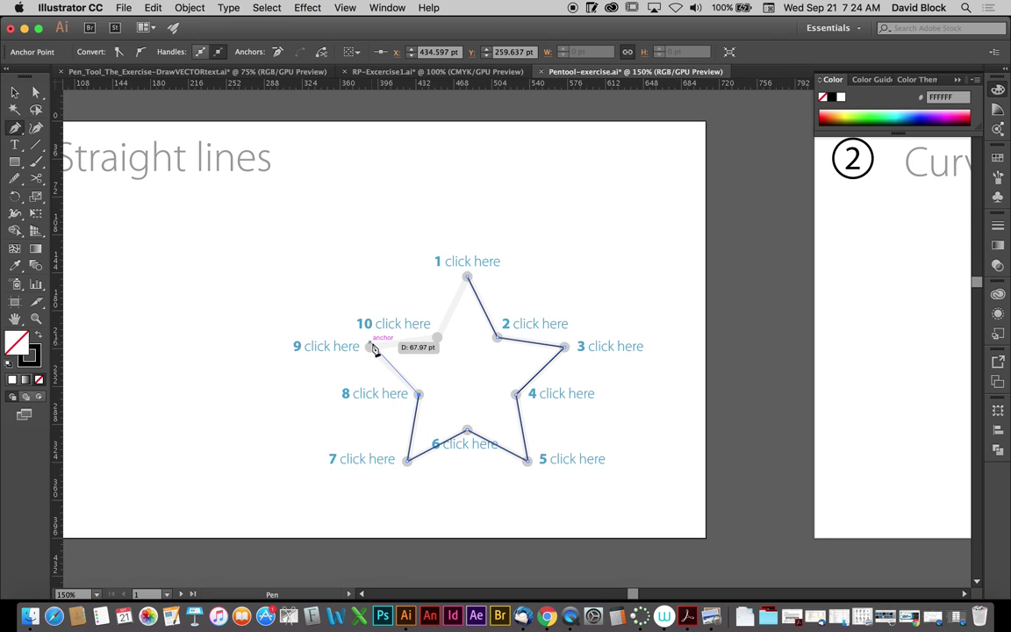
{"action": "left_click", "coordinate": [370, 347]}
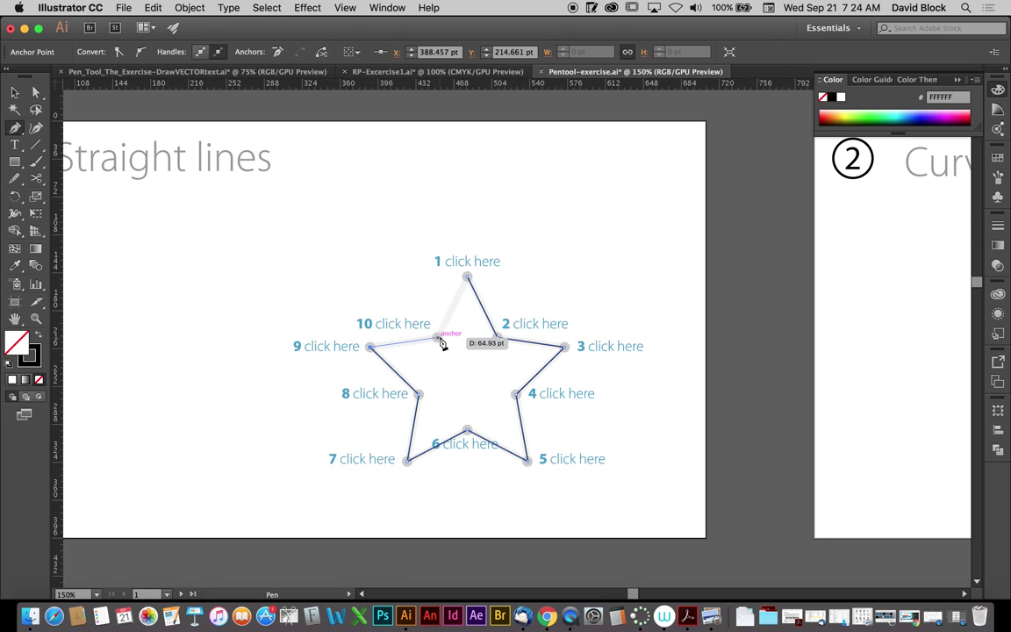
{"action": "left_click", "coordinate": [438, 338]}
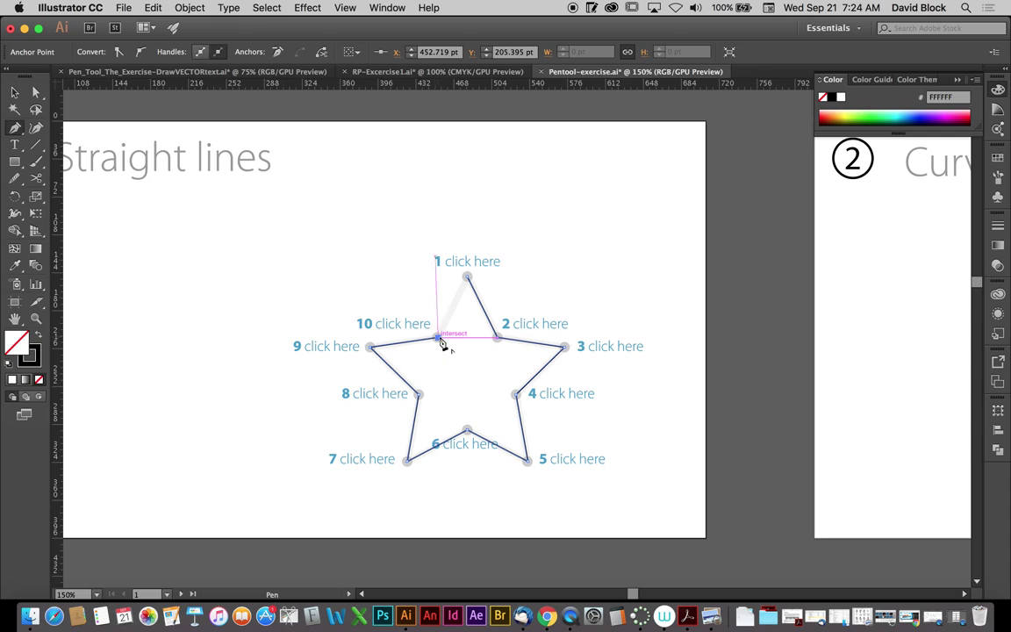
{"action": "left_click", "coordinate": [467, 277]}
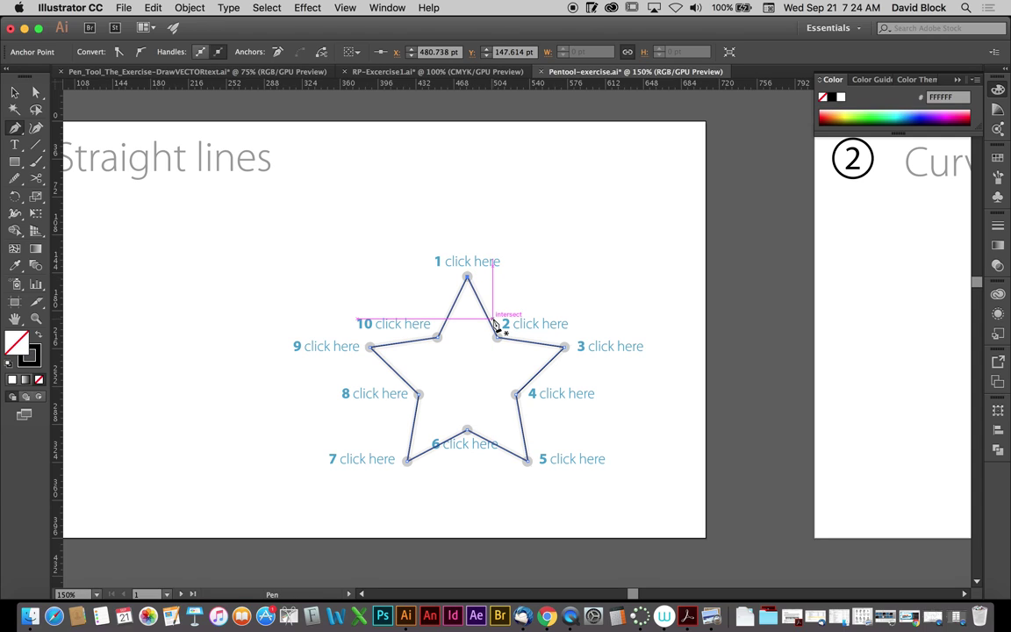
- Pan over to the Curved lines exercise and center its circle
{"action": "key", "text": "space"}
{"action": "left_click_drag", "start_coordinate": [799, 358], "coordinate": [178, 354]}
{"action": "left_click_drag", "start_coordinate": [476, 334], "coordinate": [387, 351]}
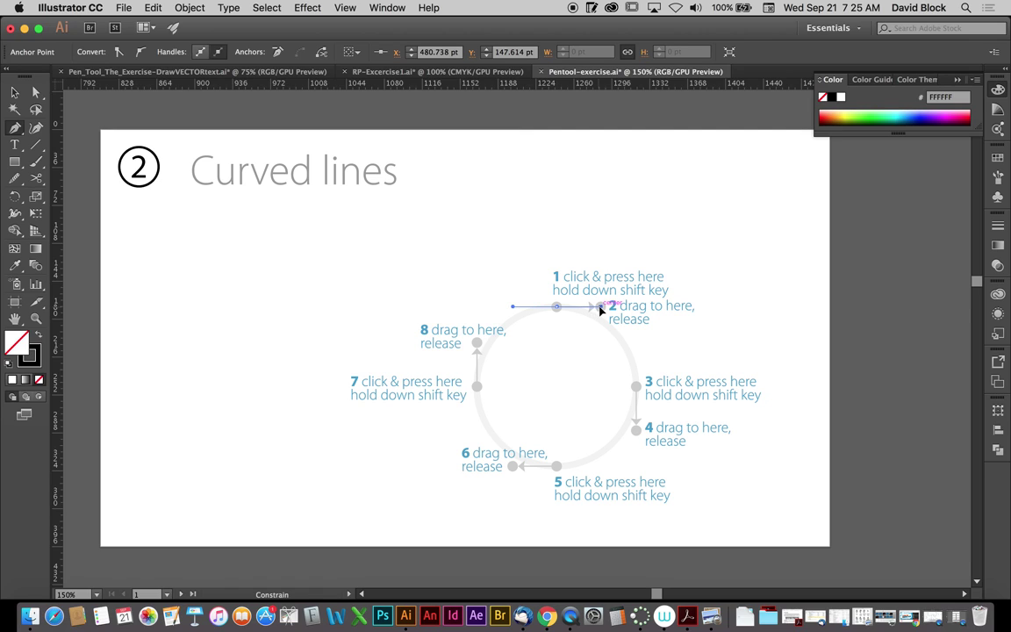
- Drag curved anchors at points 1, 3, 5 and 7, closing the circle on point 1
{"action": "left_click_drag", "start_coordinate": [602, 309], "coordinate": [600, 307]}
{"action": "left_click", "coordinate": [636, 386]}
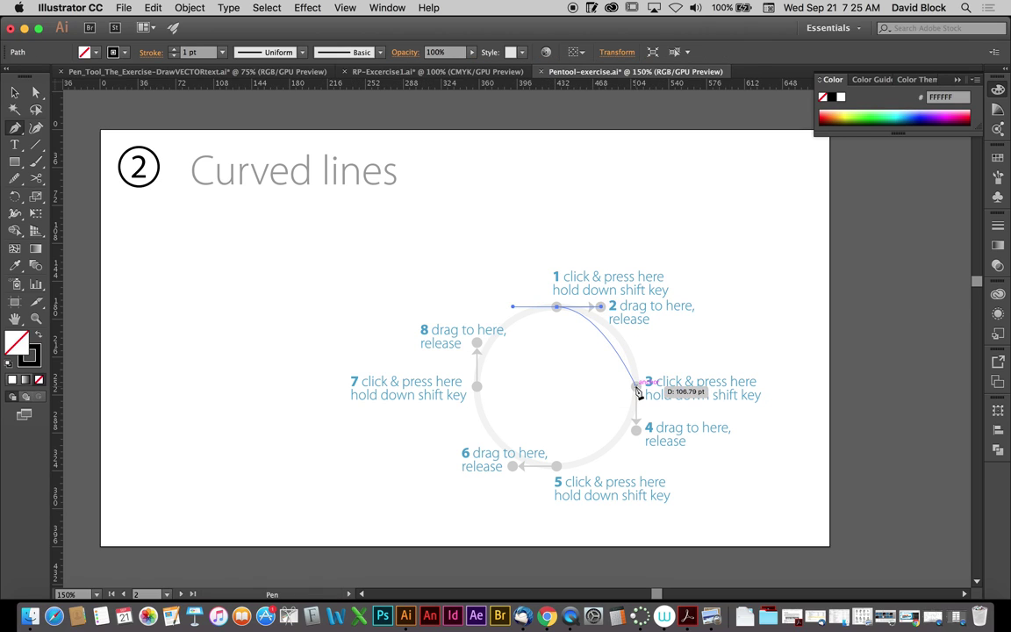
{"action": "left_click_drag", "start_coordinate": [636, 388], "coordinate": [636, 430]}
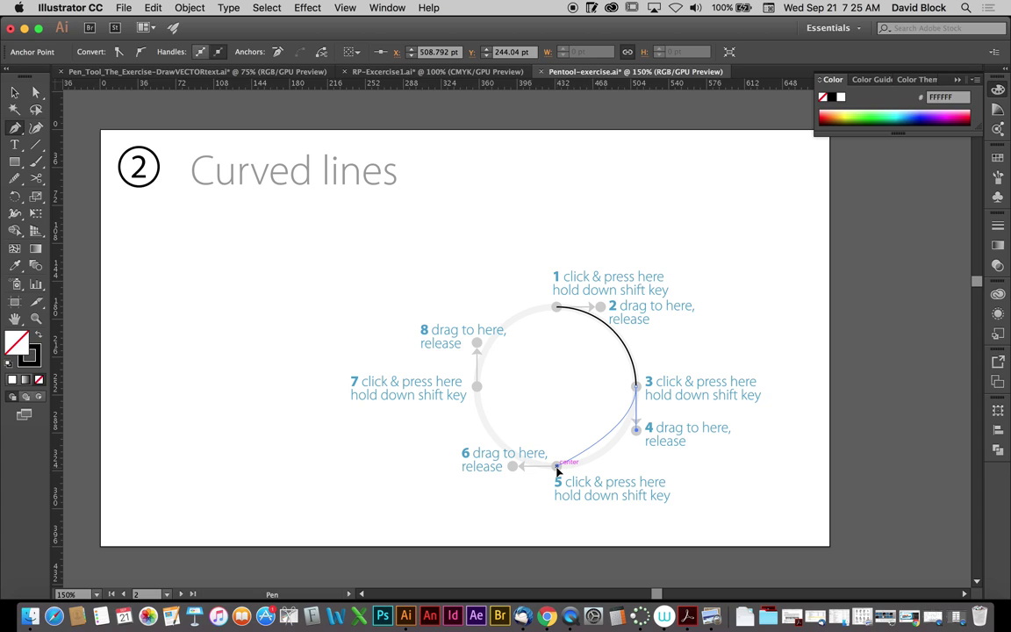
{"action": "mouse_move", "coordinate": [557, 467]}
{"action": "left_mouse_down"}
{"action": "mouse_move", "coordinate": [515, 469]}
{"action": "mouse_move", "coordinate": [512, 456]}
{"action": "left_mouse_up"}
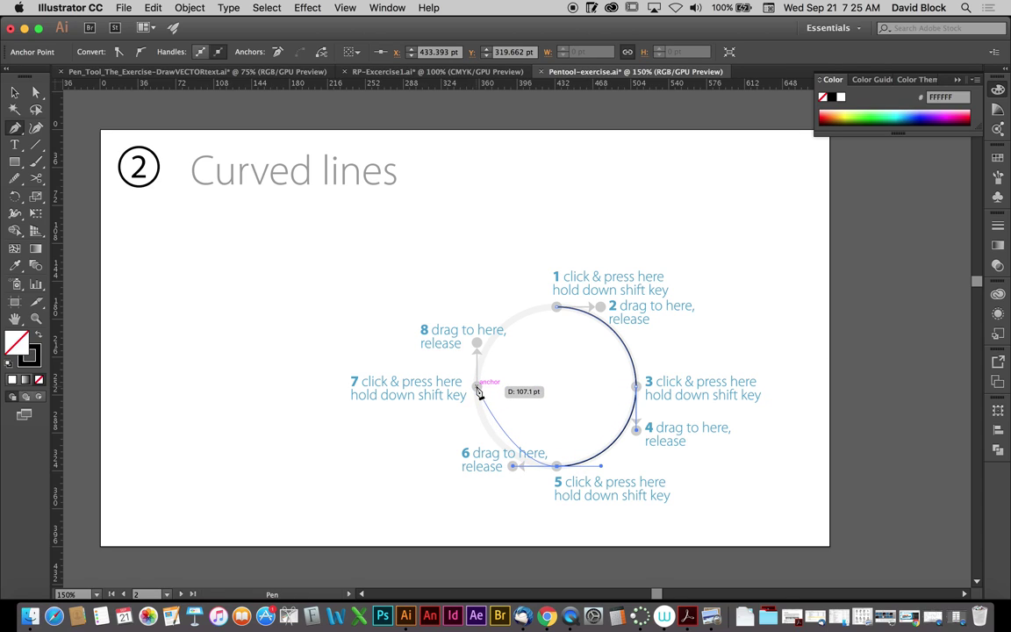
{"action": "left_click_drag", "start_coordinate": [477, 384], "coordinate": [481, 342]}
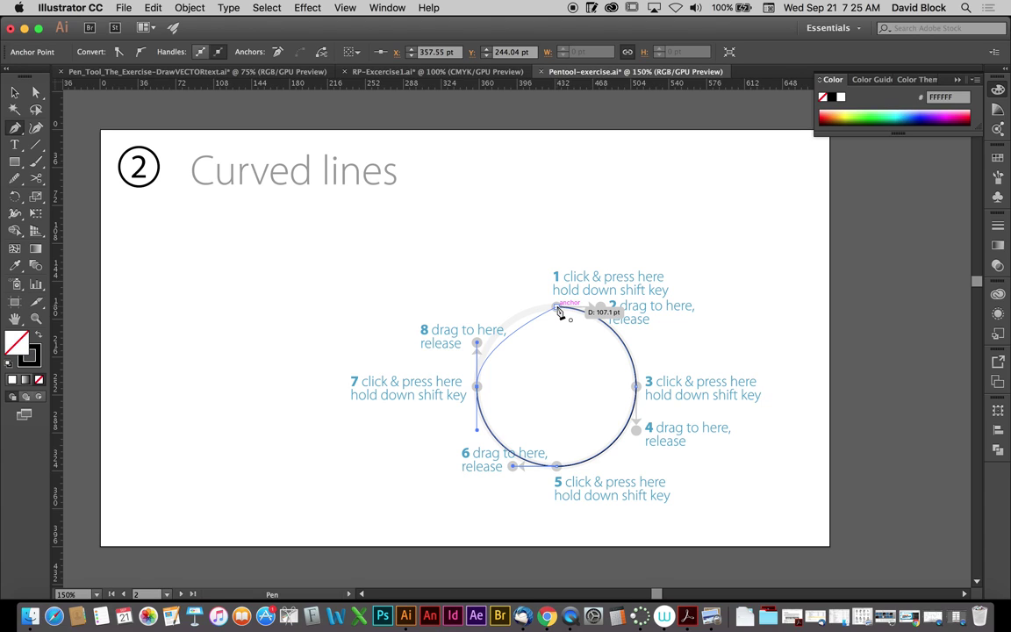
{"action": "left_click_drag", "start_coordinate": [558, 314], "coordinate": [602, 310]}
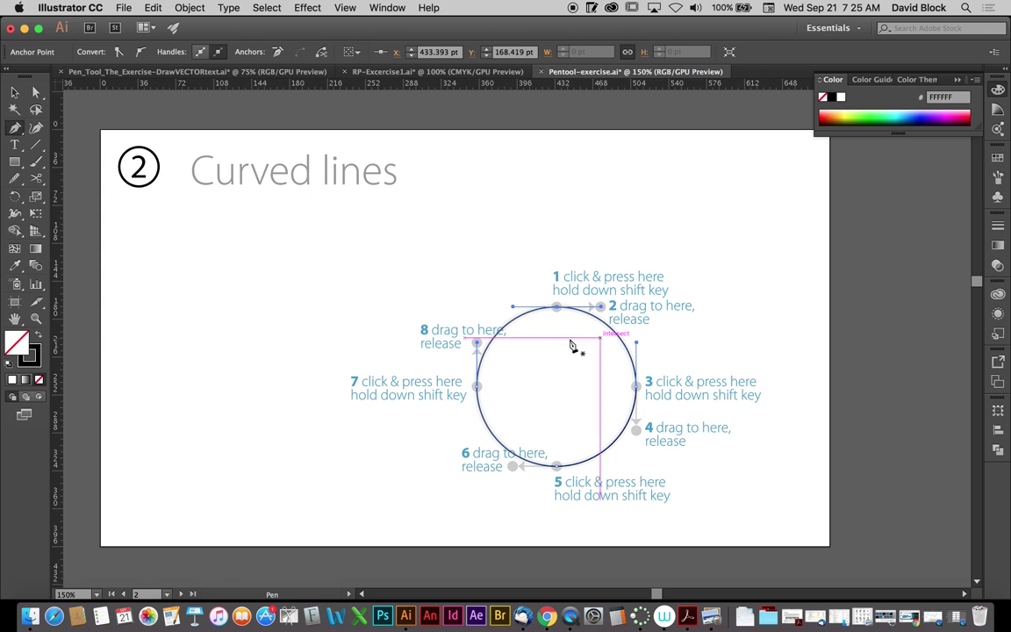
- Pan to the Multiple curves exercise and position it for tracing
{"action": "left_click_drag", "start_coordinate": [349, 446], "coordinate": [704, 293]}
{"action": "left_click_drag", "start_coordinate": [216, 444], "coordinate": [546, 240]}
{"action": "left_click_drag", "start_coordinate": [434, 362], "coordinate": [420, 225]}
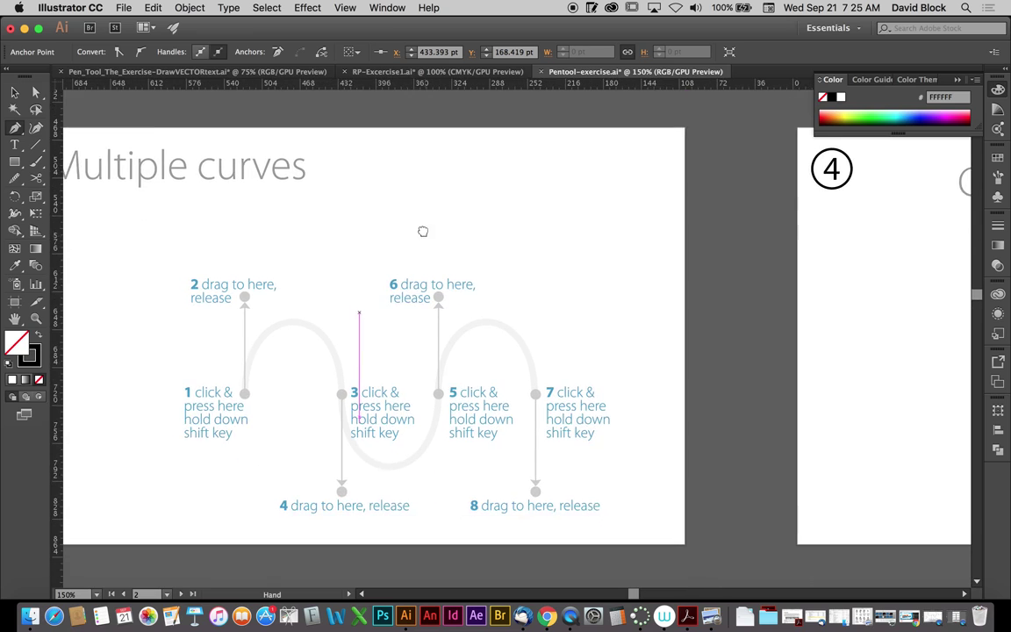
{"action": "scroll", "coordinate": [417, 233], "scroll_direction": "down", "scroll_amount": 3}
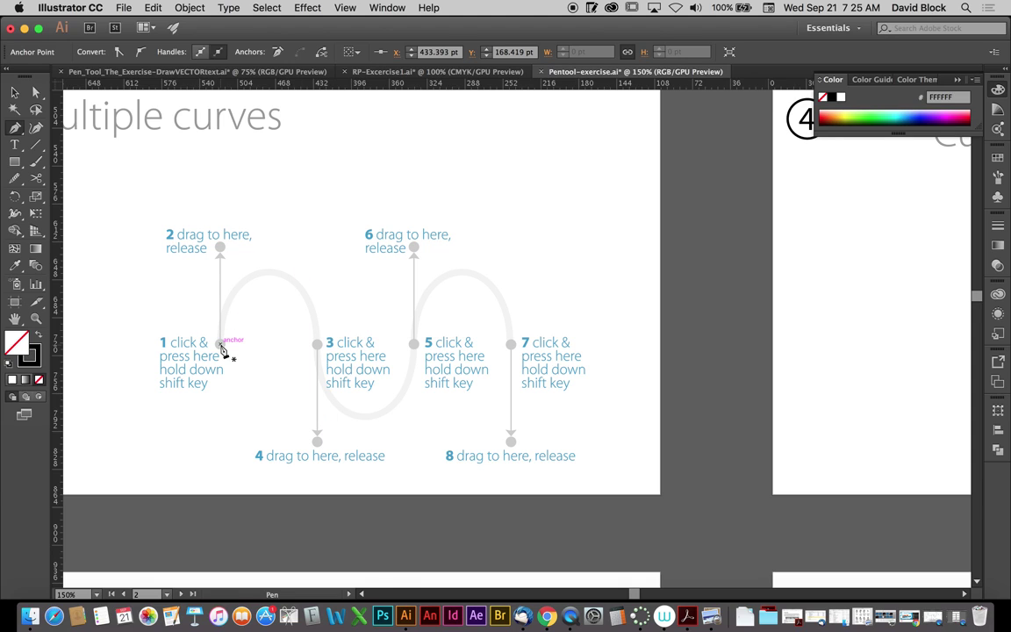
- Trace the wave with curved anchors at points 1, 3, 5 and 7, then pan toward exercise 4
{"action": "left_click_drag", "start_coordinate": [221, 343], "coordinate": [222, 249]}
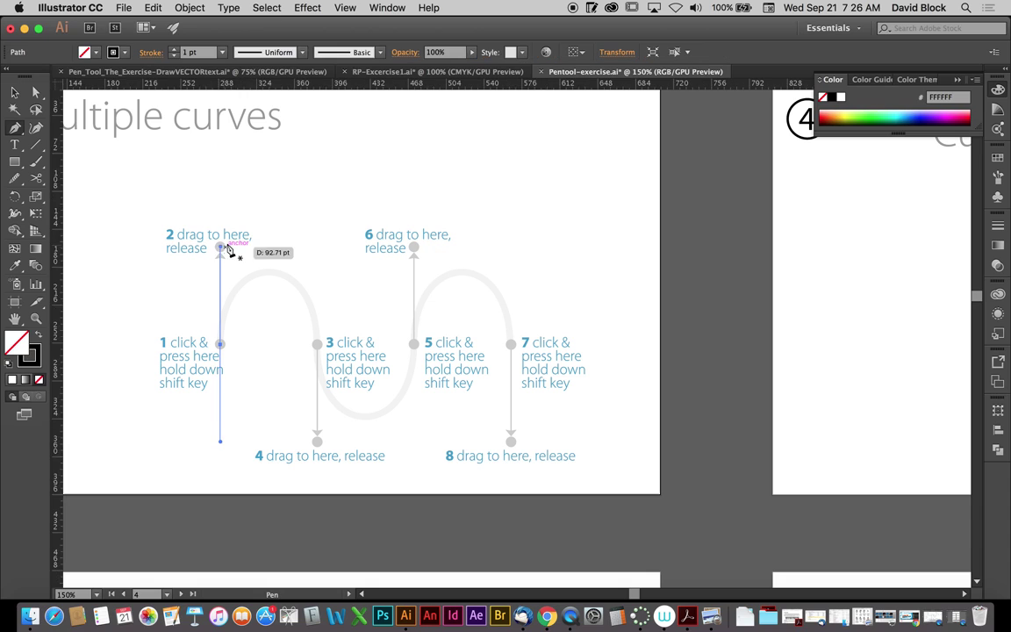
{"action": "left_click_drag", "start_coordinate": [317, 344], "coordinate": [319, 445]}
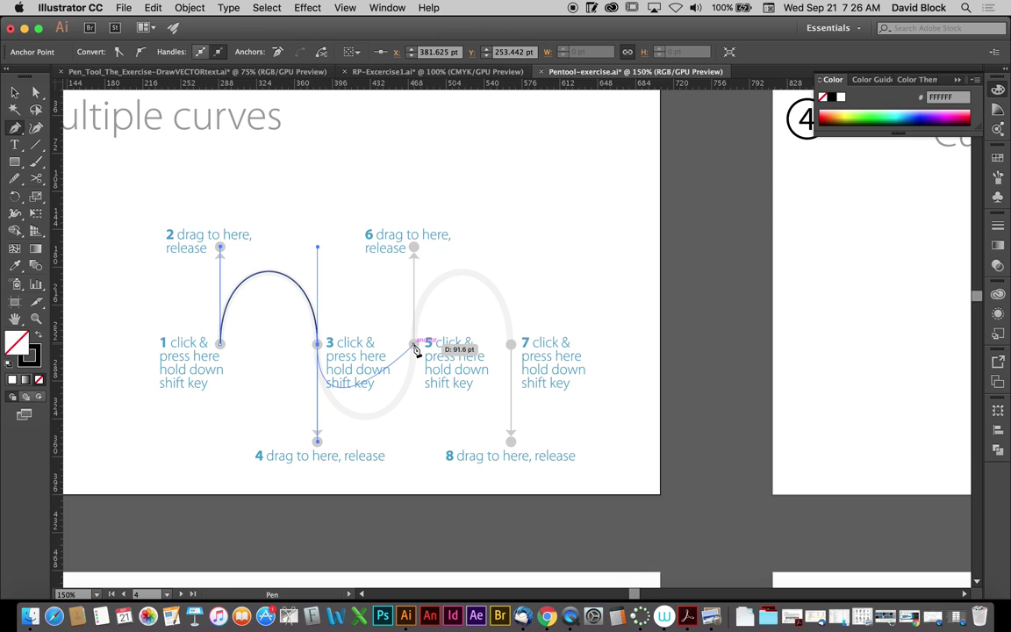
{"action": "left_click_drag", "start_coordinate": [414, 344], "coordinate": [416, 253]}
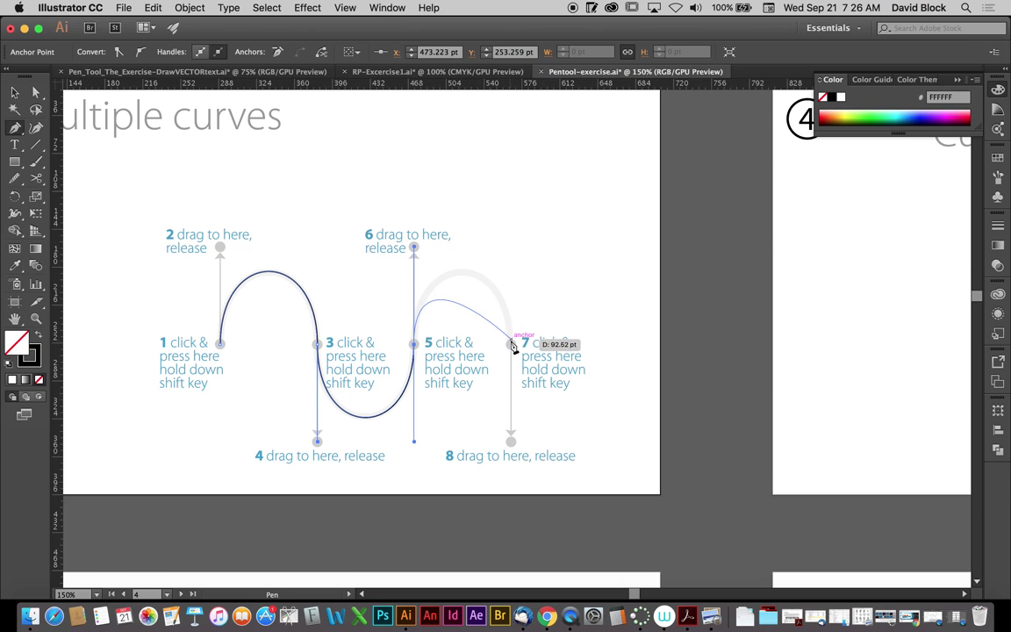
{"action": "left_click_drag", "start_coordinate": [511, 344], "coordinate": [511, 439]}
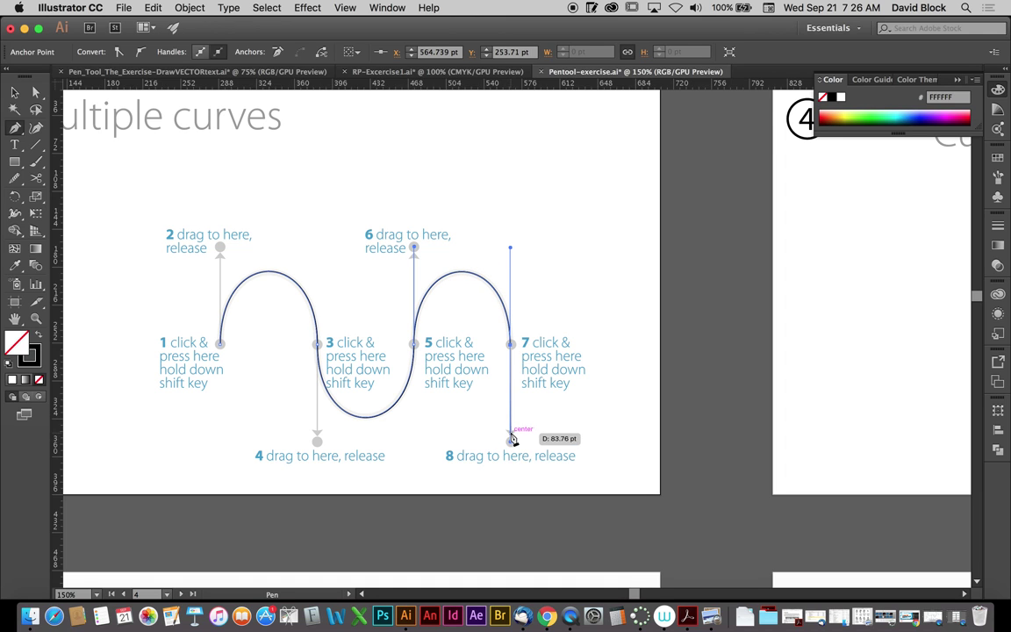
{"action": "left_click_drag", "start_coordinate": [755, 383], "coordinate": [82, 404]}
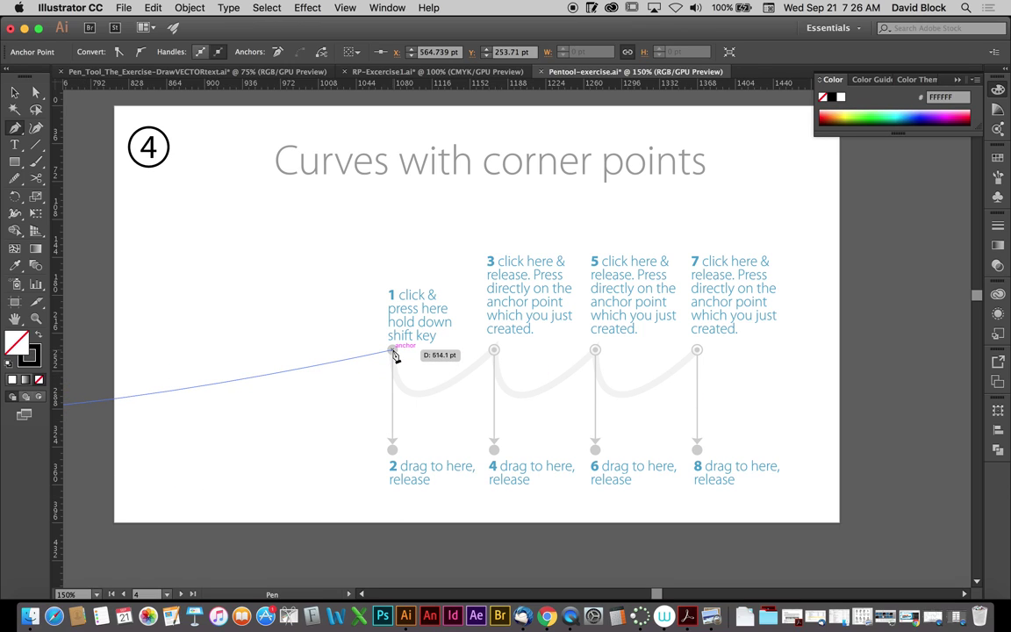
- Undo the accidental curve from point 7 and pan until exercise 4 fills the view
{"action": "left_click_drag", "start_coordinate": [392, 349], "coordinate": [392, 448]}
{"action": "left_click_drag", "start_coordinate": [332, 377], "coordinate": [631, 365]}
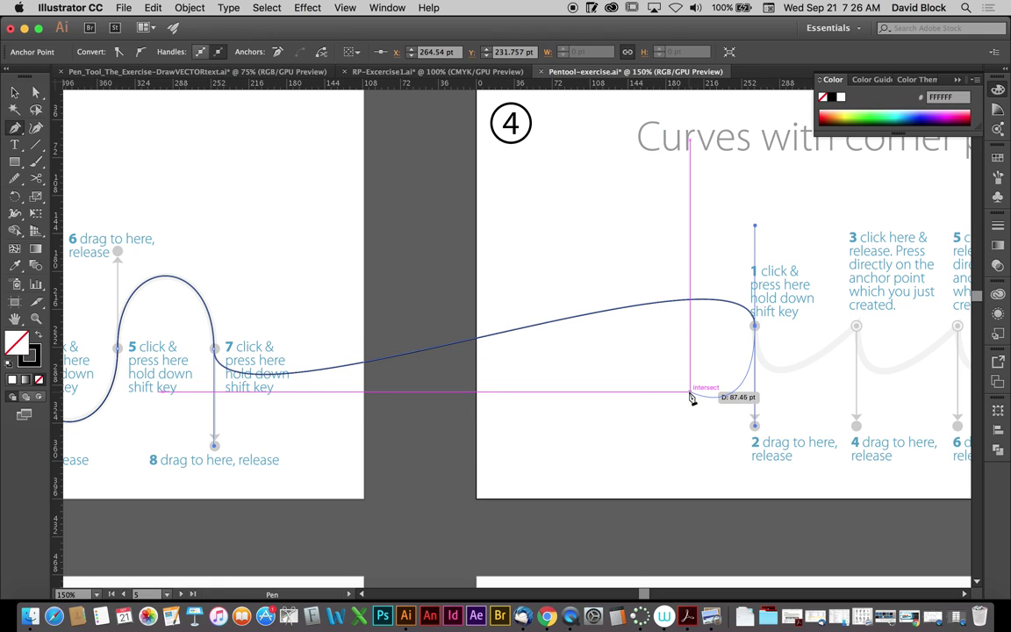
{"action": "key", "text": "super+z"}
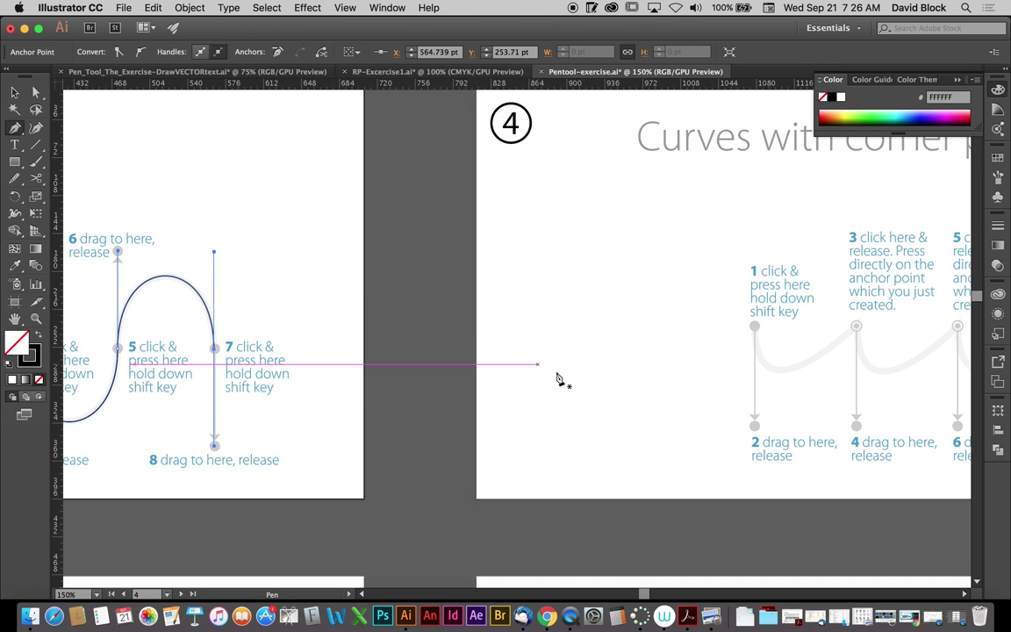
{"action": "left_click_drag", "start_coordinate": [564, 379], "coordinate": [156, 389]}
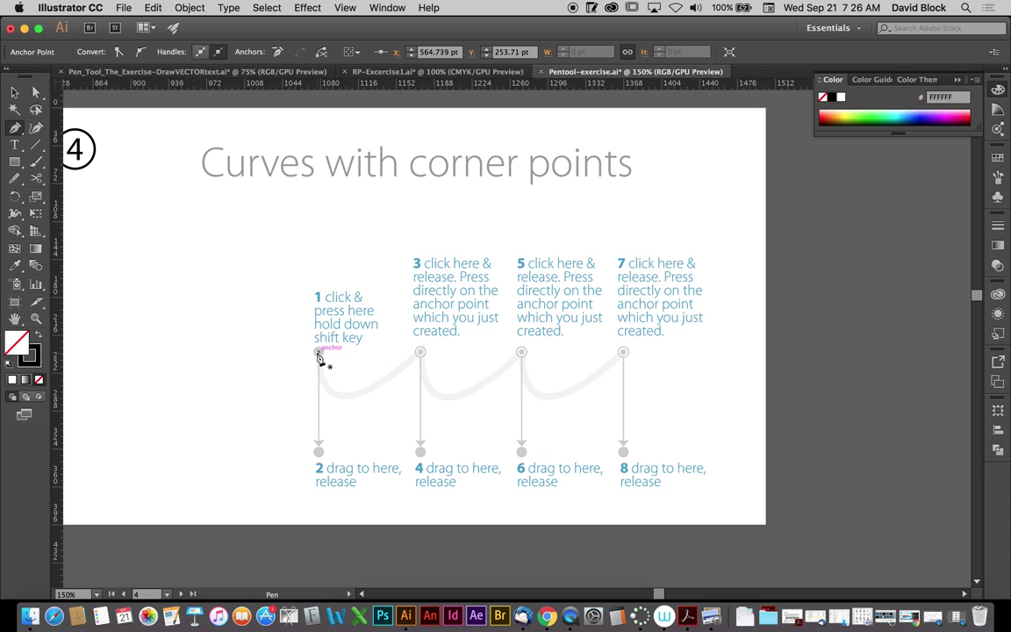
- Trace the scalloped curve from point 1's handle to 2, with corner anchors at 3, 5 and 7
{"action": "mouse_move", "coordinate": [318, 354]}
{"action": "left_mouse_down"}
{"action": "mouse_move", "coordinate": [321, 368]}
{"action": "mouse_move", "coordinate": [321, 356]}
{"action": "left_mouse_up"}
{"action": "key", "text": "super+z"}
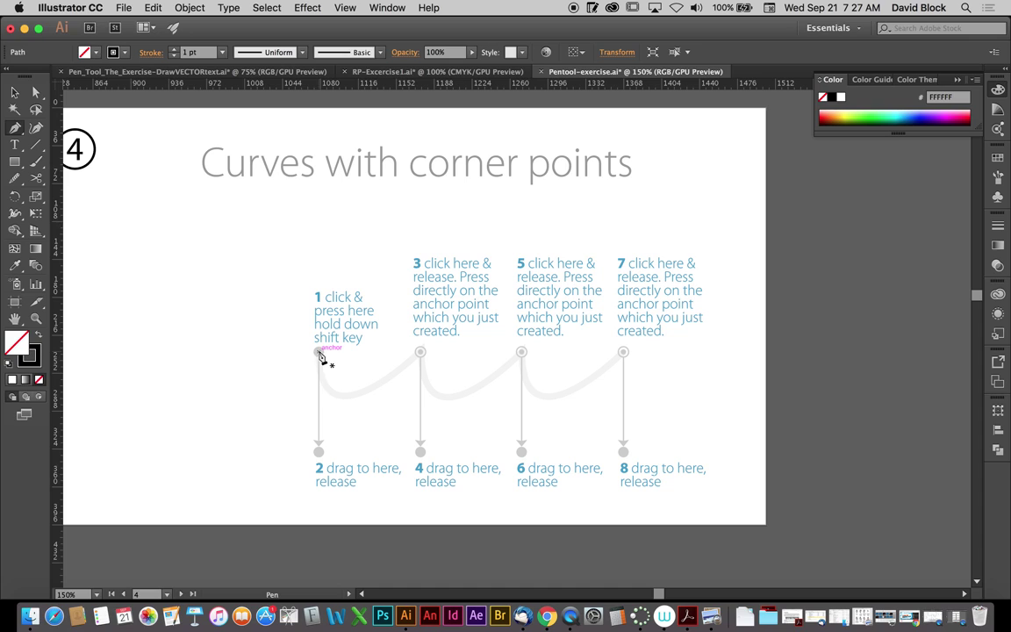
{"action": "left_click_drag", "start_coordinate": [318, 443], "coordinate": [356, 458]}
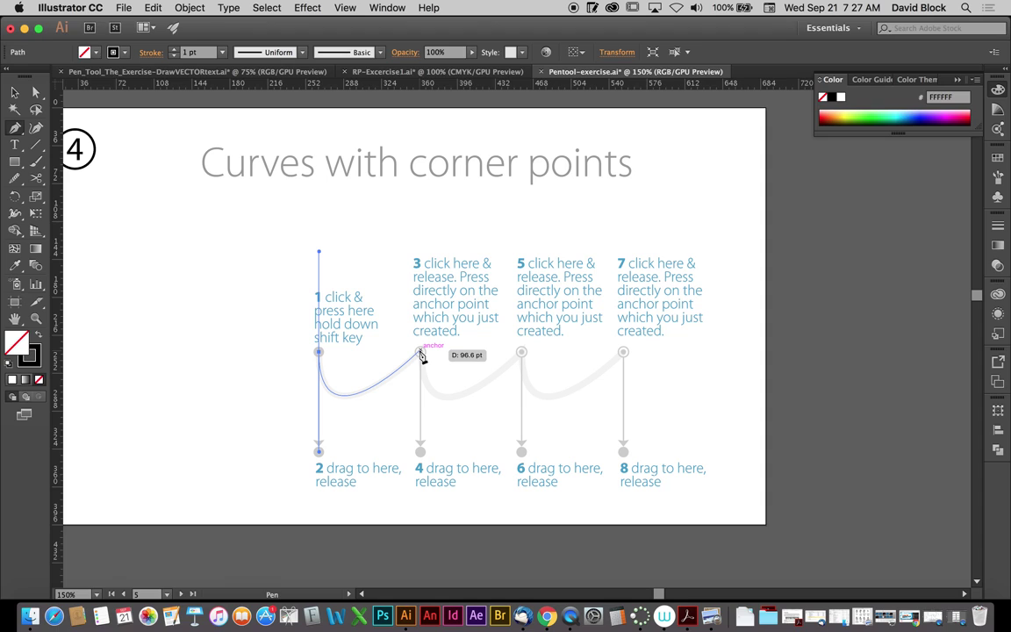
{"action": "mouse_move", "coordinate": [421, 354]}
{"action": "left_mouse_down"}
{"action": "mouse_move", "coordinate": [429, 421]}
{"action": "mouse_move", "coordinate": [424, 356]}
{"action": "left_mouse_up"}
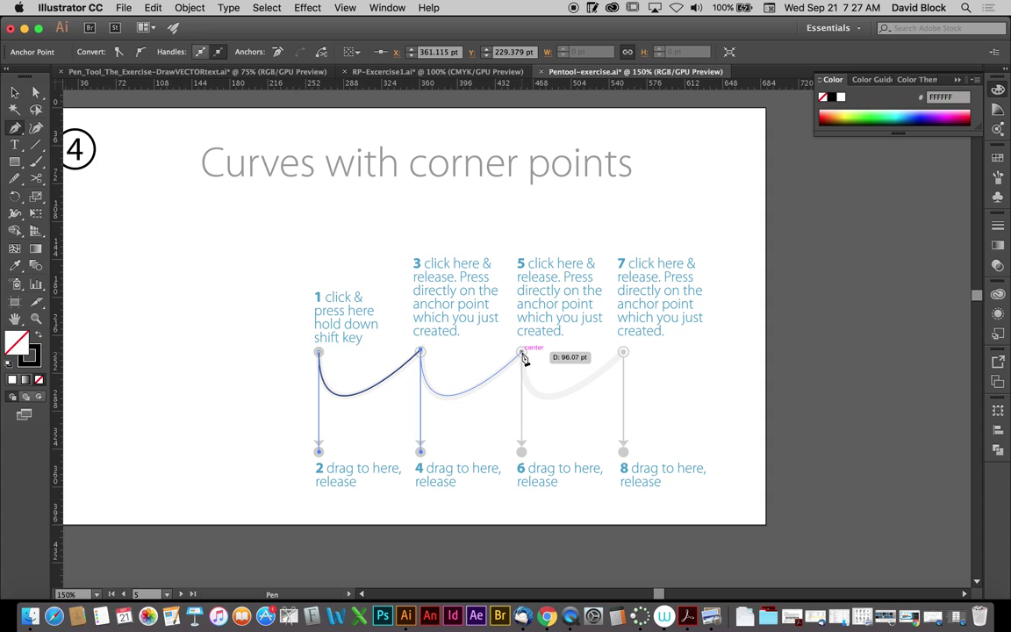
{"action": "mouse_move", "coordinate": [523, 355]}
{"action": "left_mouse_down"}
{"action": "mouse_move", "coordinate": [589, 376]}
{"action": "mouse_move", "coordinate": [591, 354]}
{"action": "mouse_move", "coordinate": [535, 339]}
{"action": "mouse_move", "coordinate": [524, 355]}
{"action": "left_mouse_up"}
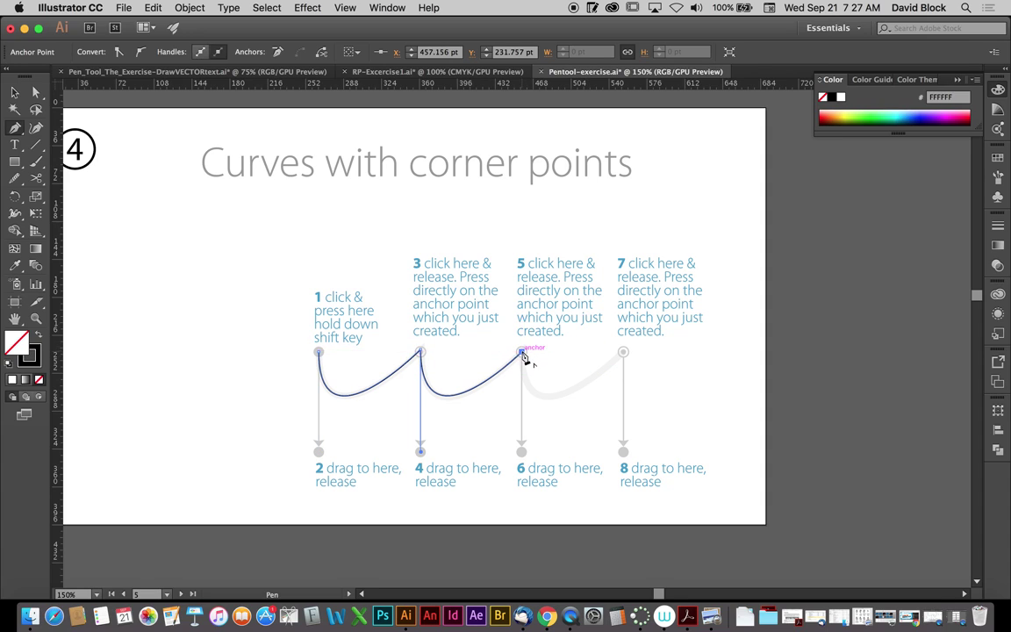
{"action": "left_click", "coordinate": [522, 354]}
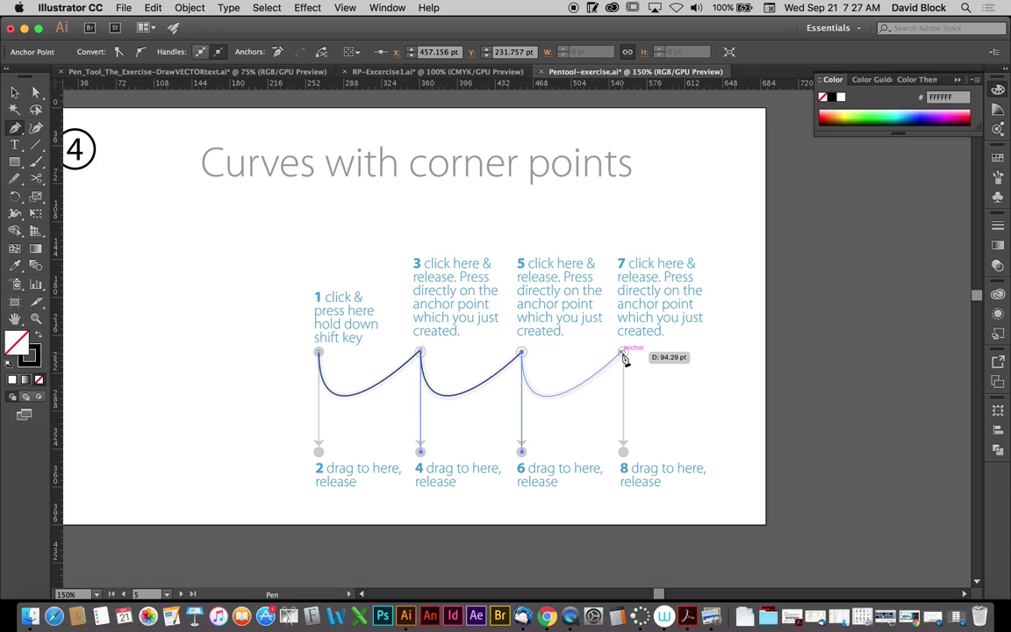
{"action": "left_click", "coordinate": [623, 352]}
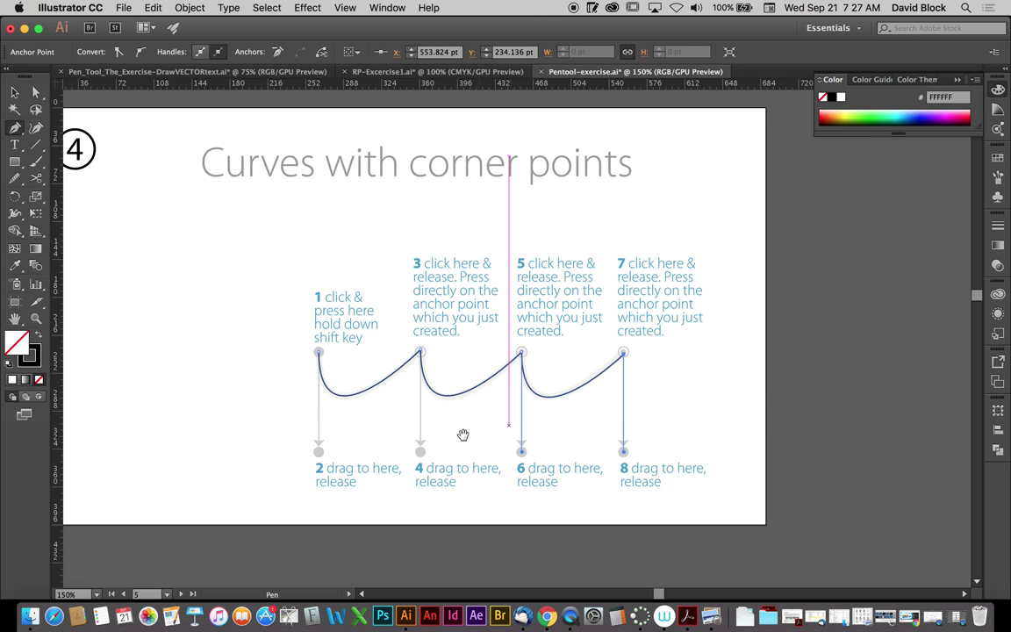
- Scroll to exercise 5 and draw the first arch from point 1 to 3, flipping 3's handle upward
{"action": "scroll", "coordinate": [454, 435], "scroll_direction": "down", "scroll_amount": 5}
{"action": "scroll", "coordinate": [446, 356], "scroll_direction": "left", "scroll_amount": 6}
{"action": "scroll", "coordinate": [438, 355], "scroll_direction": "left", "scroll_amount": 15}
{"action": "scroll", "coordinate": [439, 355], "scroll_direction": "down", "scroll_amount": 5}
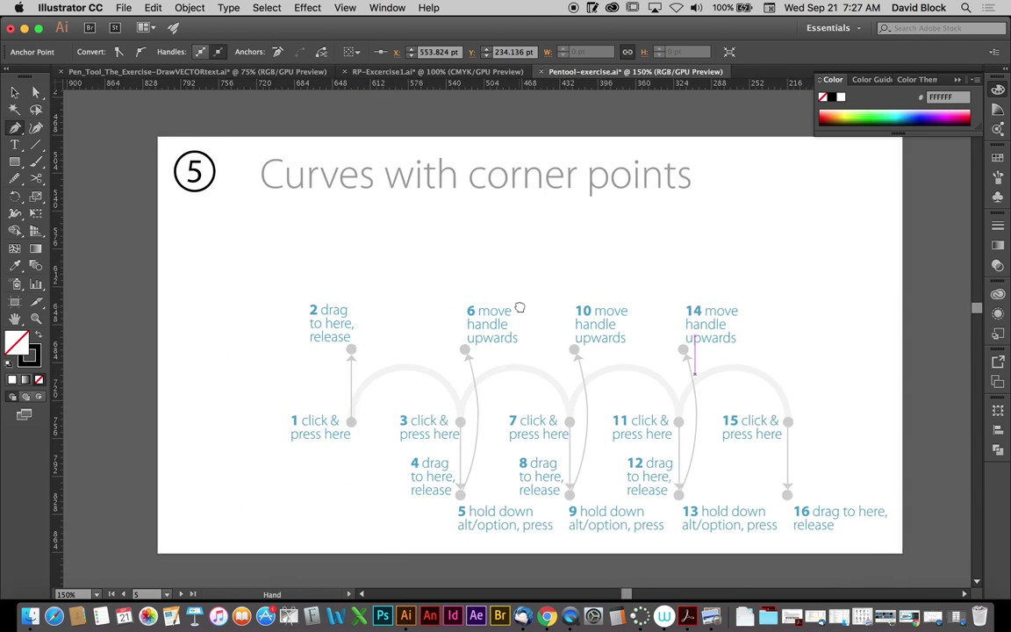
{"action": "left_click_drag", "start_coordinate": [519, 308], "coordinate": [406, 282]}
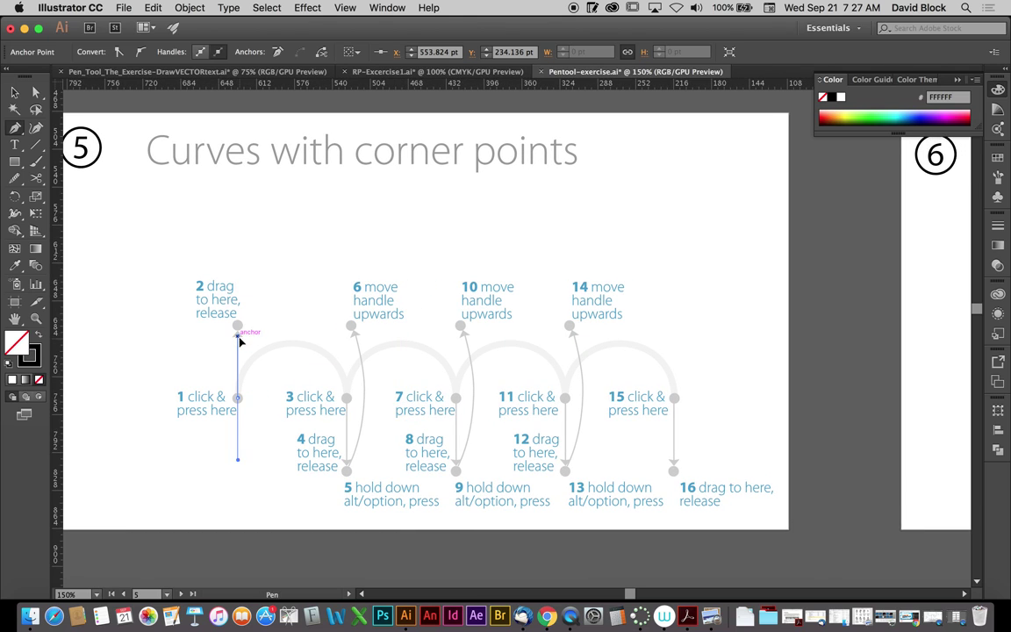
{"action": "left_click_drag", "start_coordinate": [241, 330], "coordinate": [241, 329]}
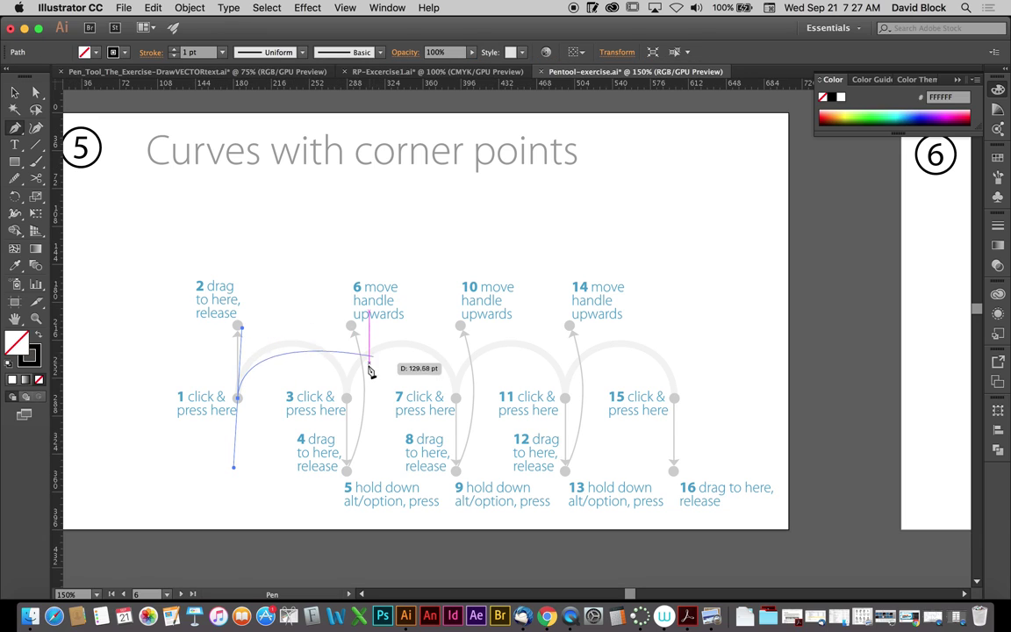
{"action": "left_click_drag", "start_coordinate": [348, 399], "coordinate": [347, 474]}
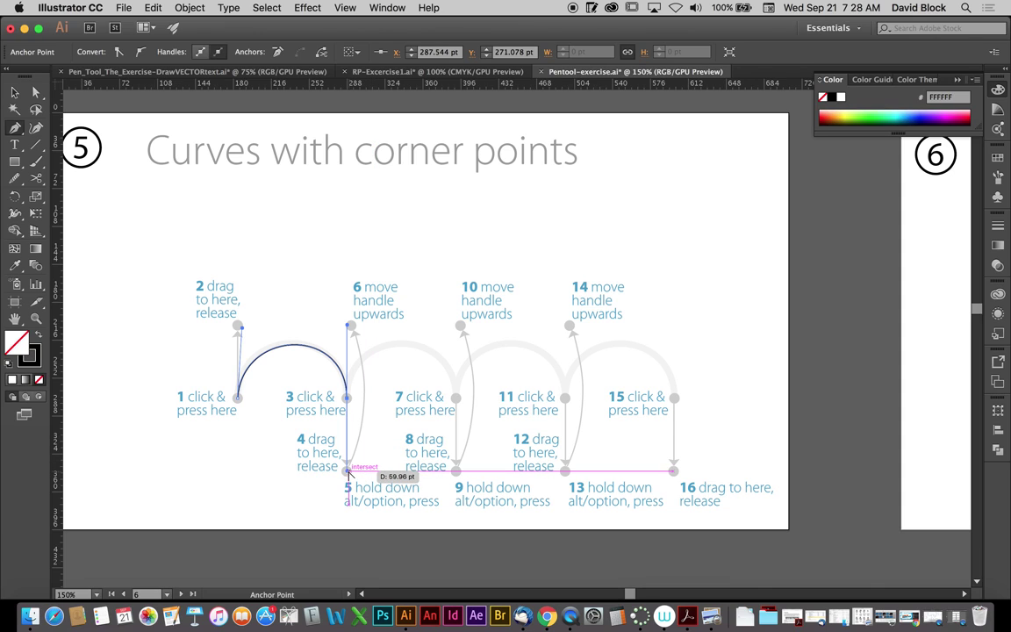
{"action": "left_click_drag", "start_coordinate": [347, 471], "coordinate": [349, 327]}
- Add arch anchors at points 7, 11 and 15, shorten point 15's handle, and end the path
{"action": "left_click_drag", "start_coordinate": [455, 400], "coordinate": [457, 472]}
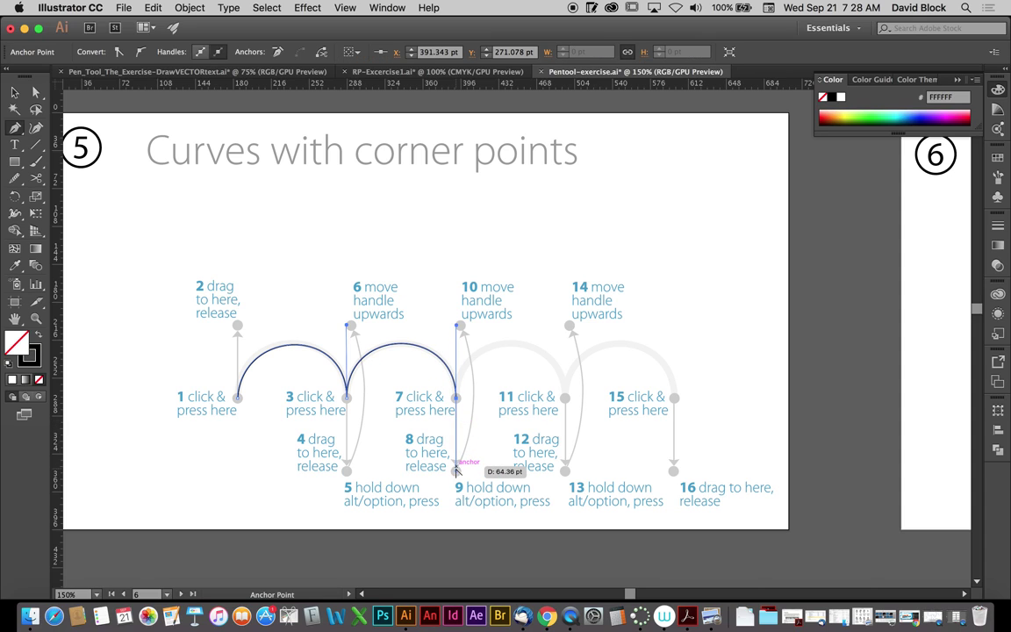
{"action": "left_click_drag", "start_coordinate": [455, 472], "coordinate": [457, 328]}
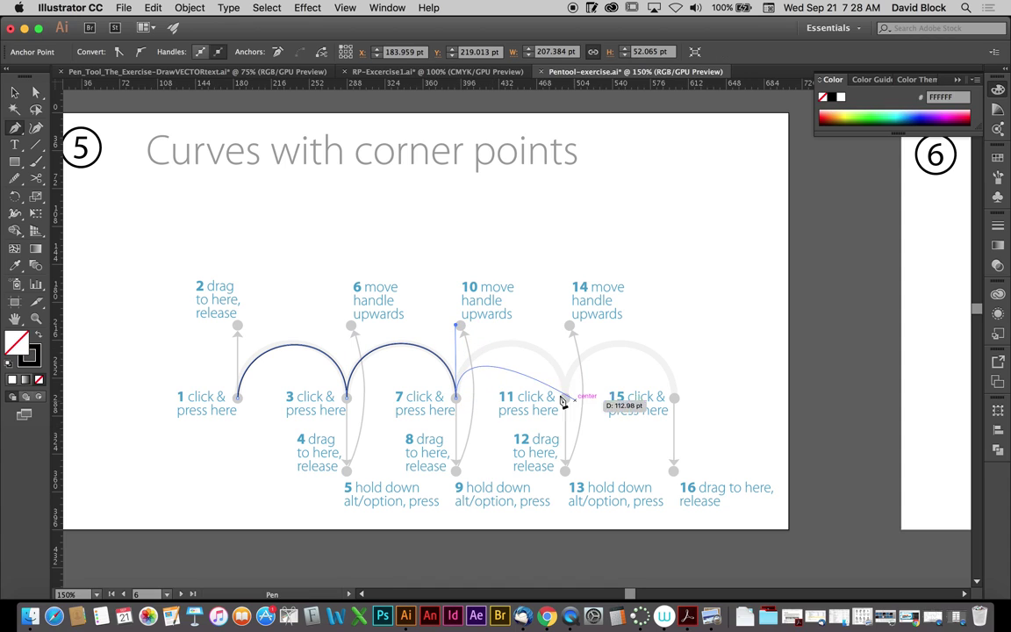
{"action": "left_click_drag", "start_coordinate": [566, 400], "coordinate": [566, 328]}
{"action": "key", "text": "alt"}
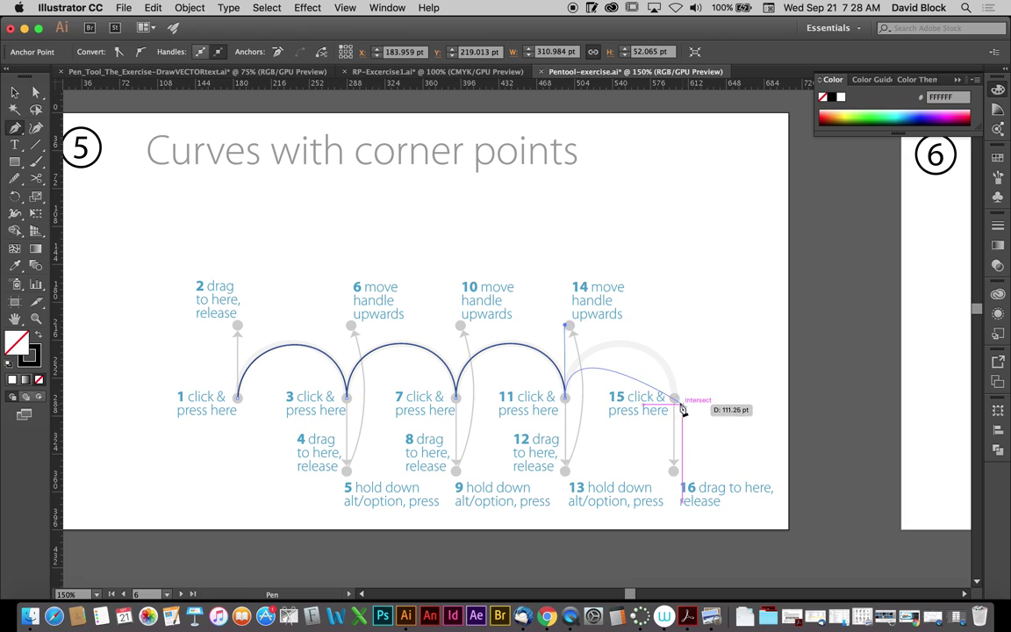
{"action": "left_click_drag", "start_coordinate": [676, 402], "coordinate": [673, 473]}
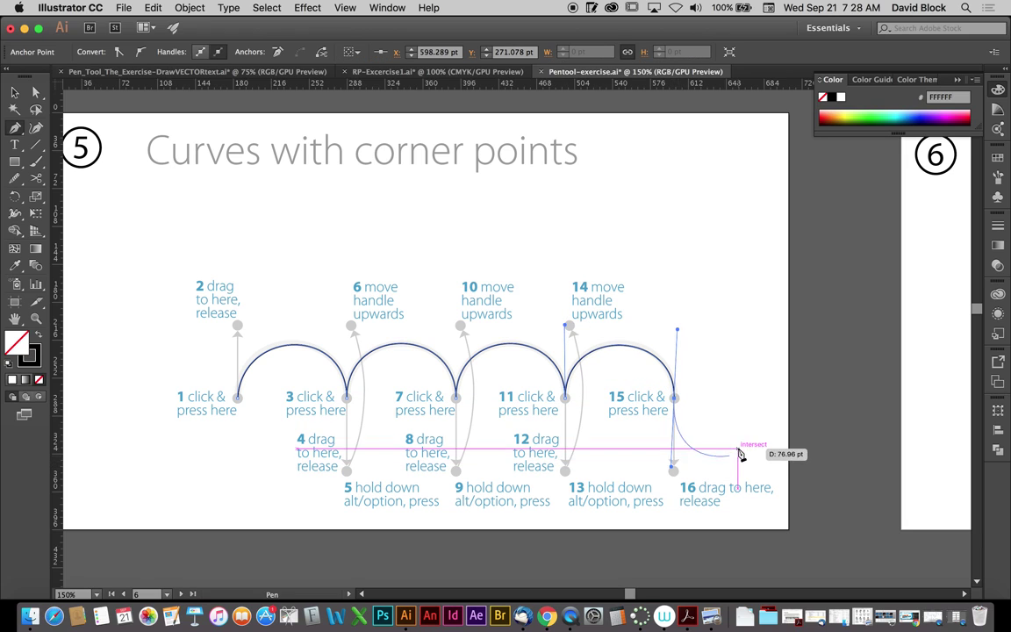
{"action": "key", "text": "super"}
{"action": "mouse_move", "coordinate": [672, 466]}
{"action": "left_mouse_down"}
{"action": "mouse_move", "coordinate": [677, 402]}
{"action": "mouse_move", "coordinate": [675, 475]}
{"action": "left_mouse_up"}
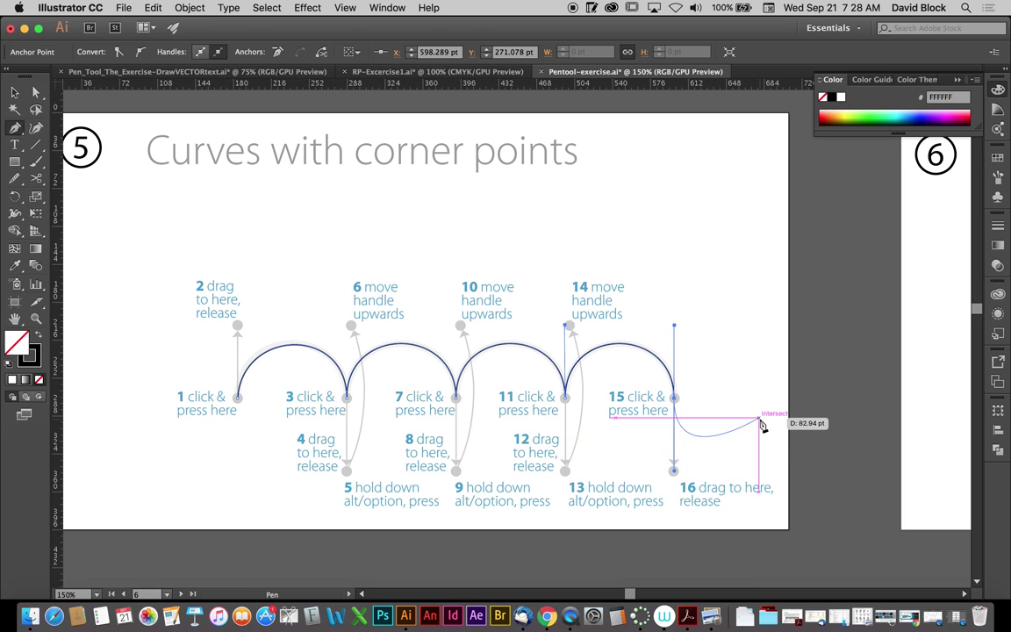
{"action": "key", "text": "Escape"}
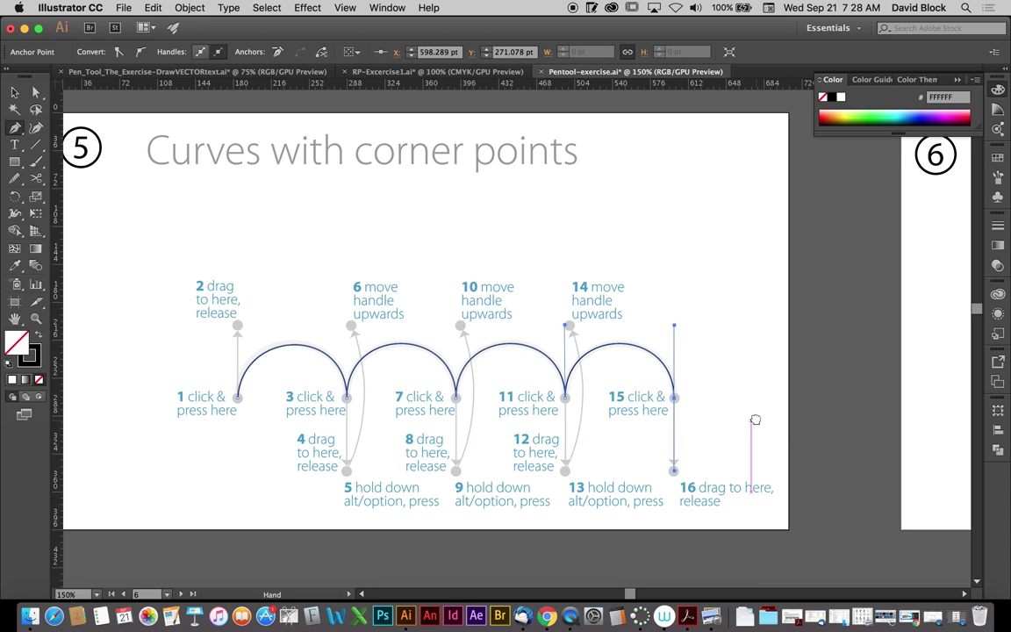
- Pan to exercise 6 and trace the arch from point 1 to 3, straight to 5, then down toward 7
{"action": "left_click_drag", "start_coordinate": [751, 418], "coordinate": [2, 419]}
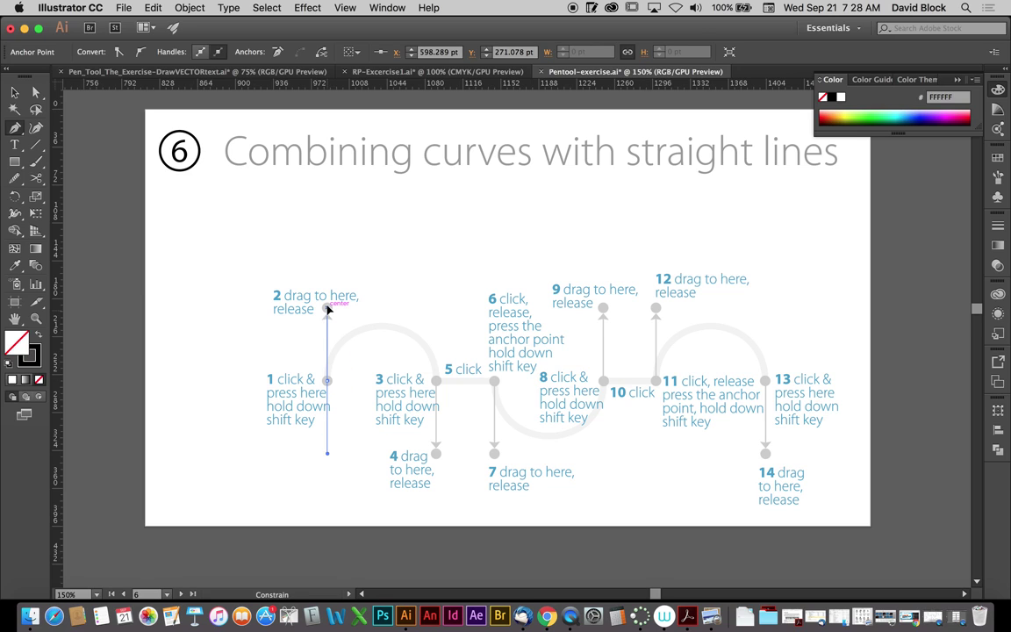
{"action": "left_click_drag", "start_coordinate": [327, 309], "coordinate": [326, 308]}
{"action": "left_click", "coordinate": [436, 380]}
{"action": "left_click_drag", "start_coordinate": [436, 384], "coordinate": [439, 458]}
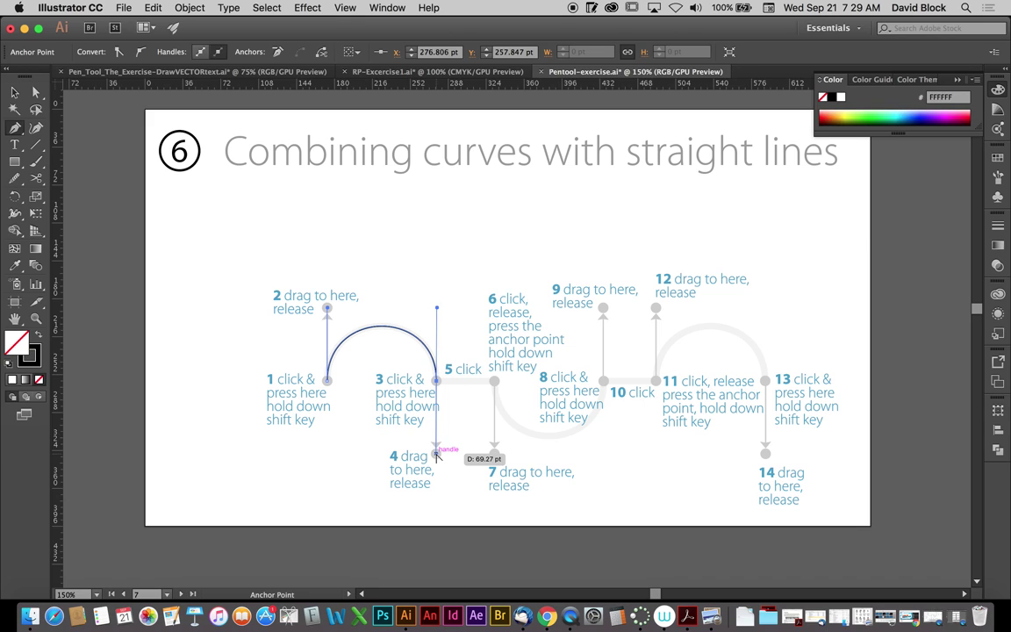
{"action": "left_click", "coordinate": [437, 381]}
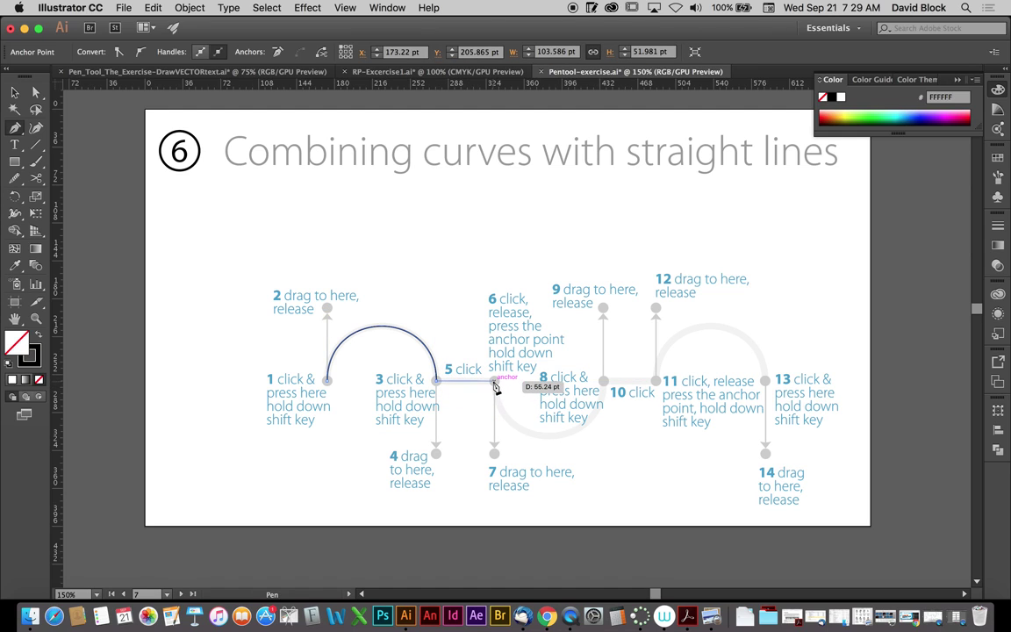
{"action": "left_click", "coordinate": [494, 382]}
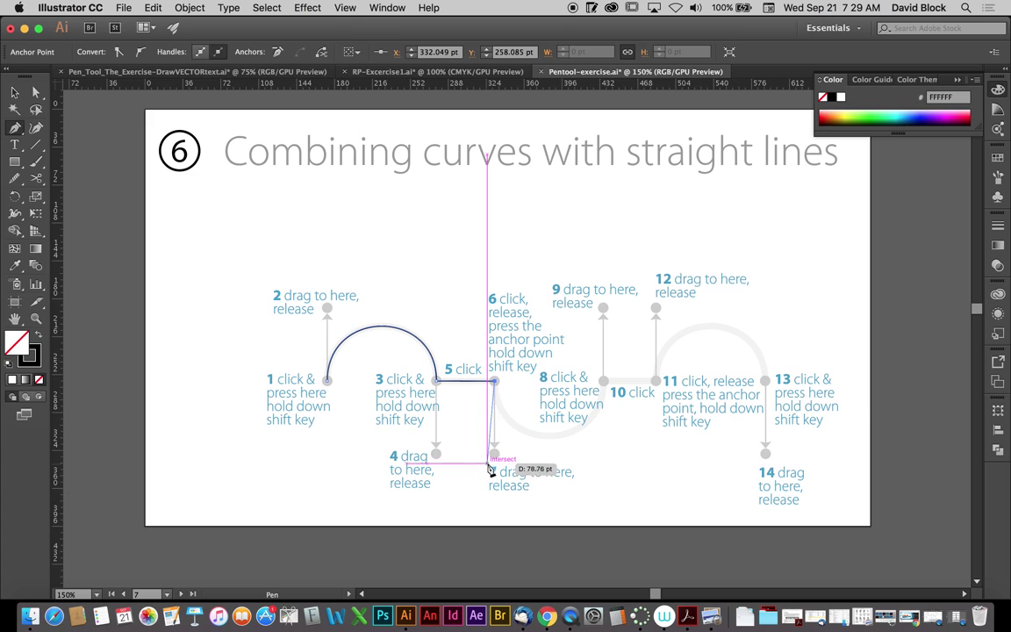
{"action": "left_click_drag", "start_coordinate": [497, 399], "coordinate": [497, 387]}
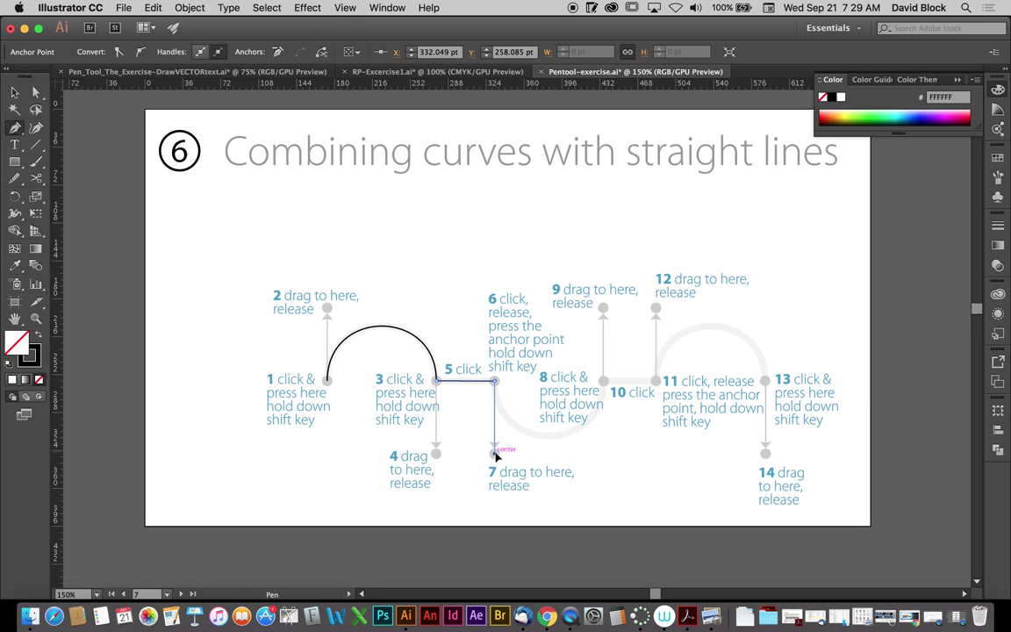
{"action": "left_click_drag", "start_coordinate": [496, 456], "coordinate": [494, 454]}
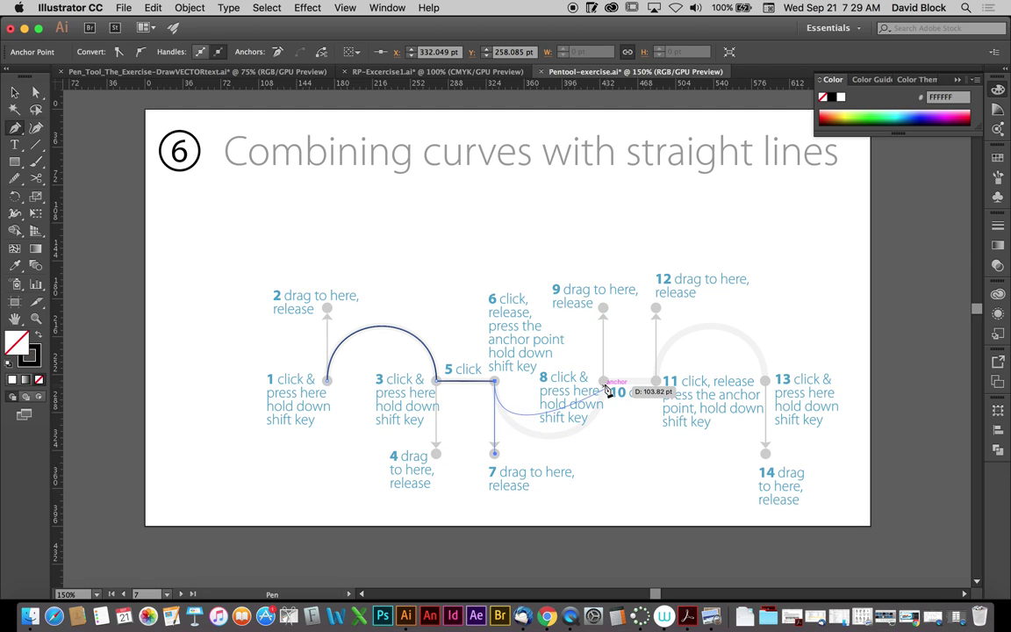
- Continue through point 8, straight across to 11, arch via 12 to point 13, and finish the path
{"action": "left_click_drag", "start_coordinate": [604, 382], "coordinate": [605, 309]}
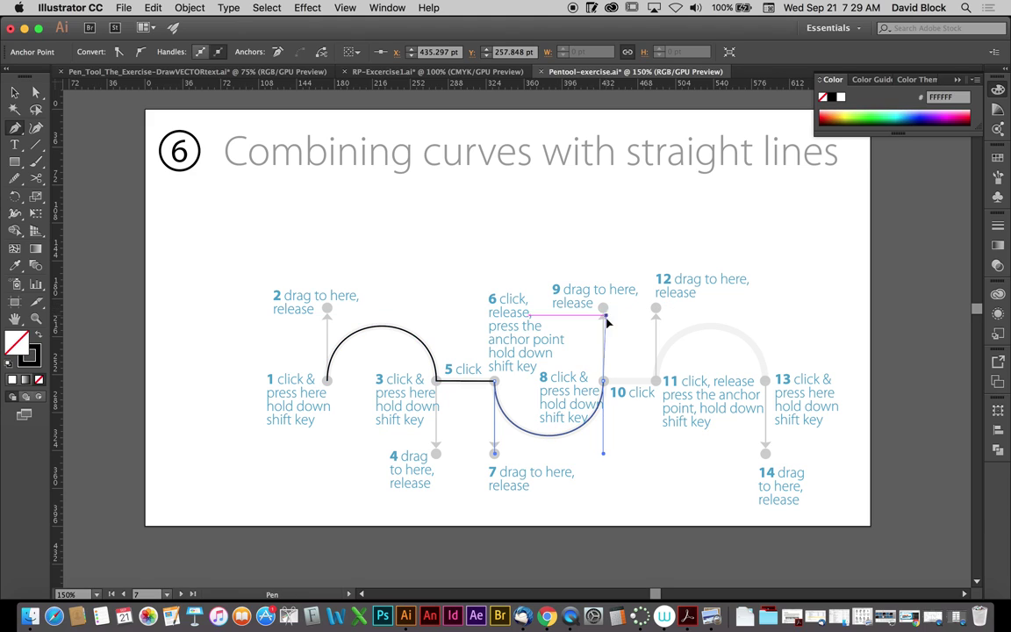
{"action": "left_click", "coordinate": [611, 379]}
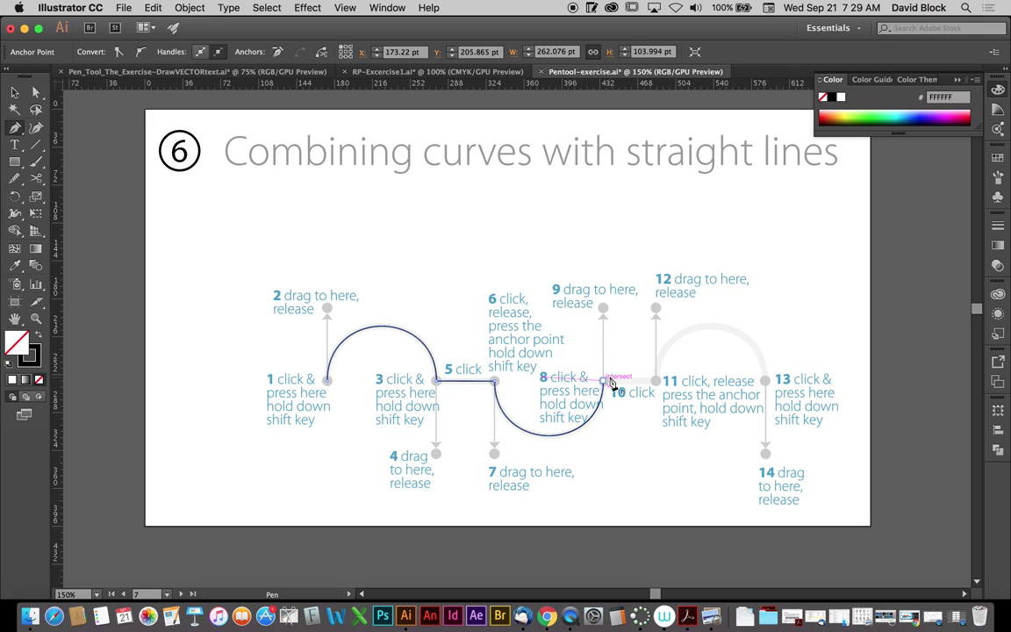
{"action": "mouse_move", "coordinate": [607, 385]}
{"action": "left_mouse_down"}
{"action": "mouse_move", "coordinate": [606, 312]}
{"action": "mouse_move", "coordinate": [606, 383]}
{"action": "left_mouse_up"}
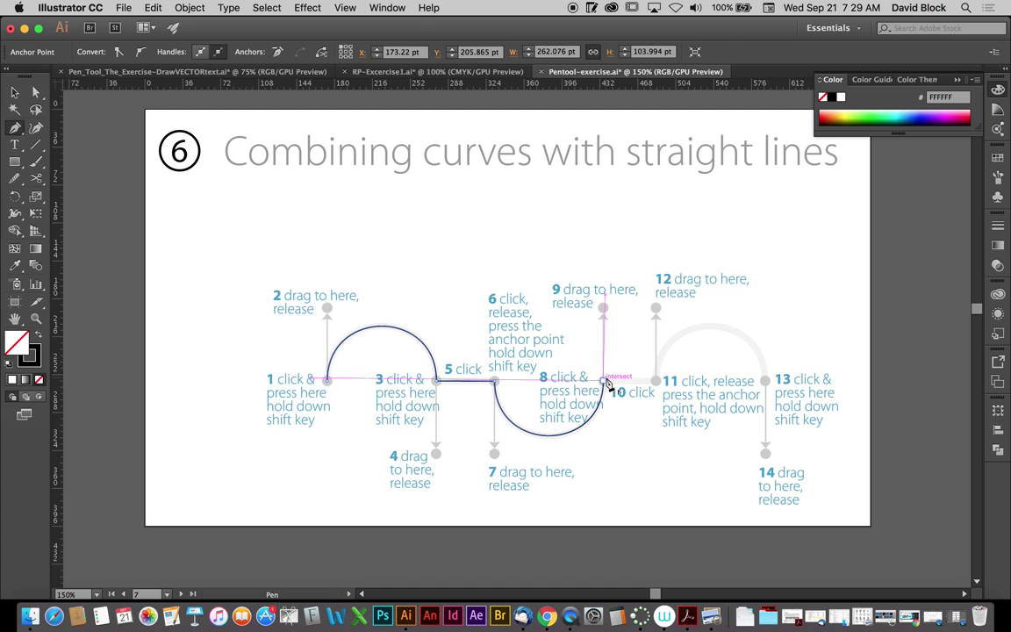
{"action": "left_click", "coordinate": [654, 382]}
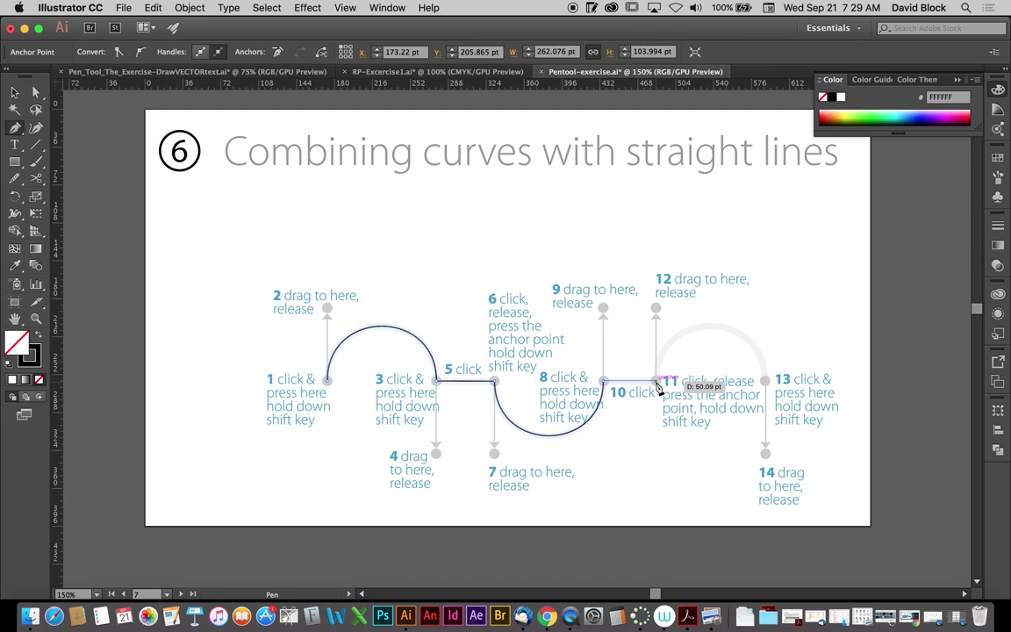
{"action": "left_click", "coordinate": [655, 383]}
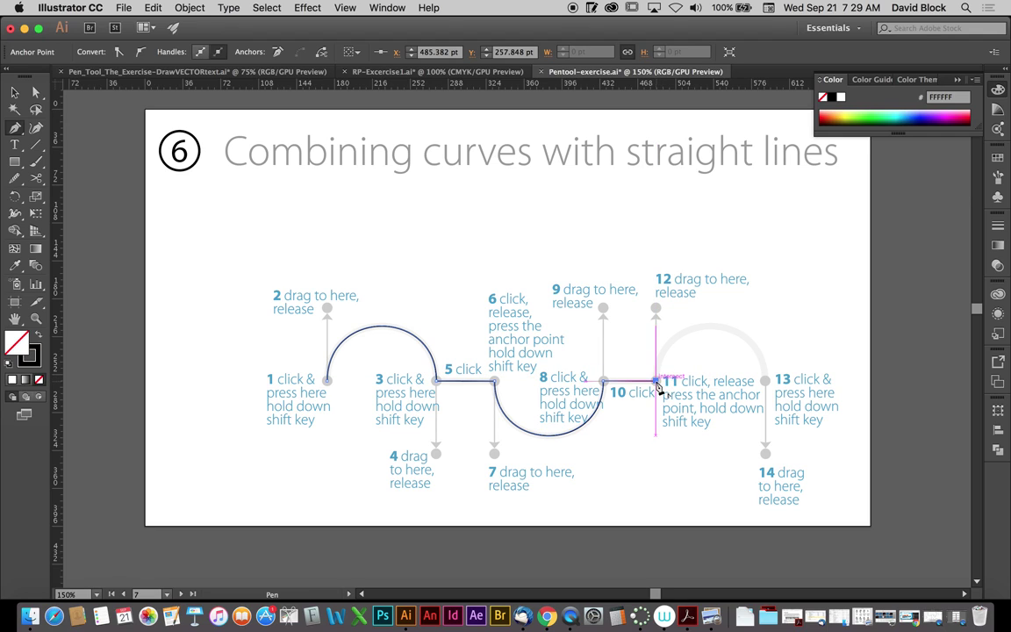
{"action": "left_click_drag", "start_coordinate": [656, 377], "coordinate": [654, 340]}
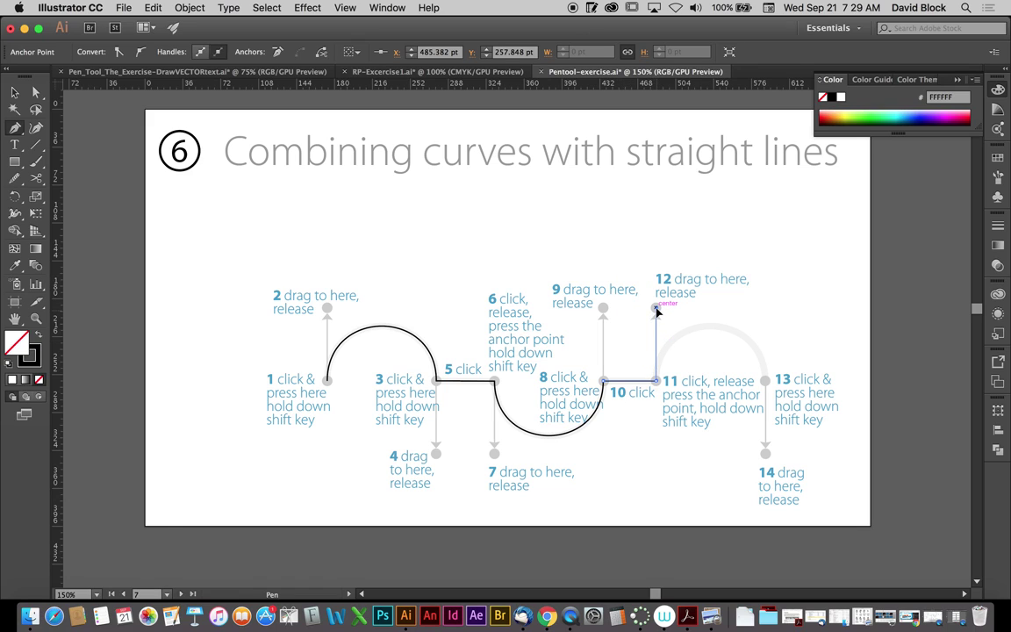
{"action": "left_click_drag", "start_coordinate": [656, 312], "coordinate": [657, 309]}
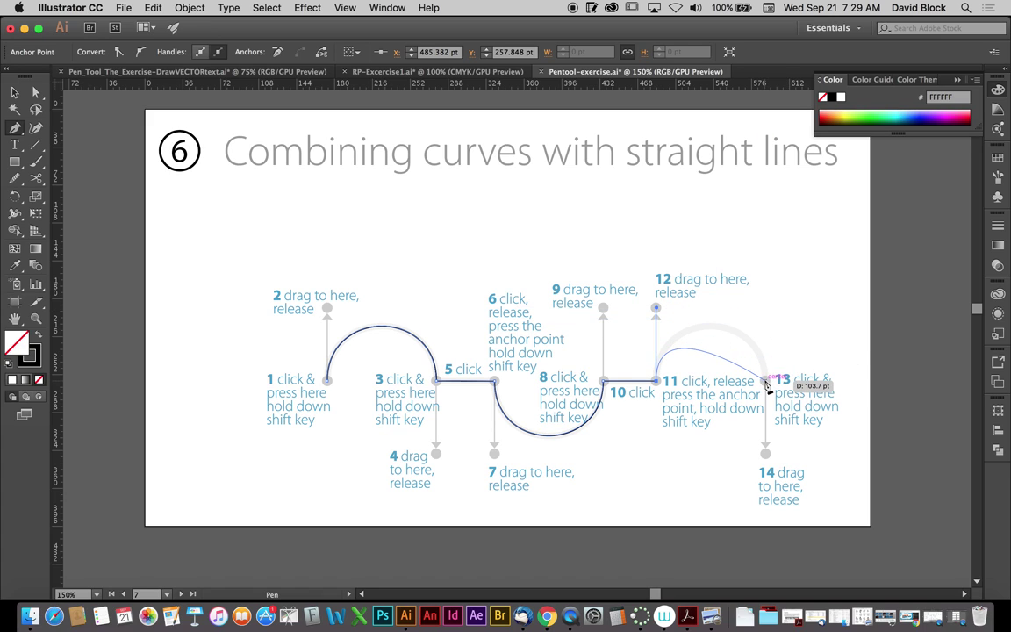
{"action": "left_click_drag", "start_coordinate": [766, 385], "coordinate": [765, 456]}
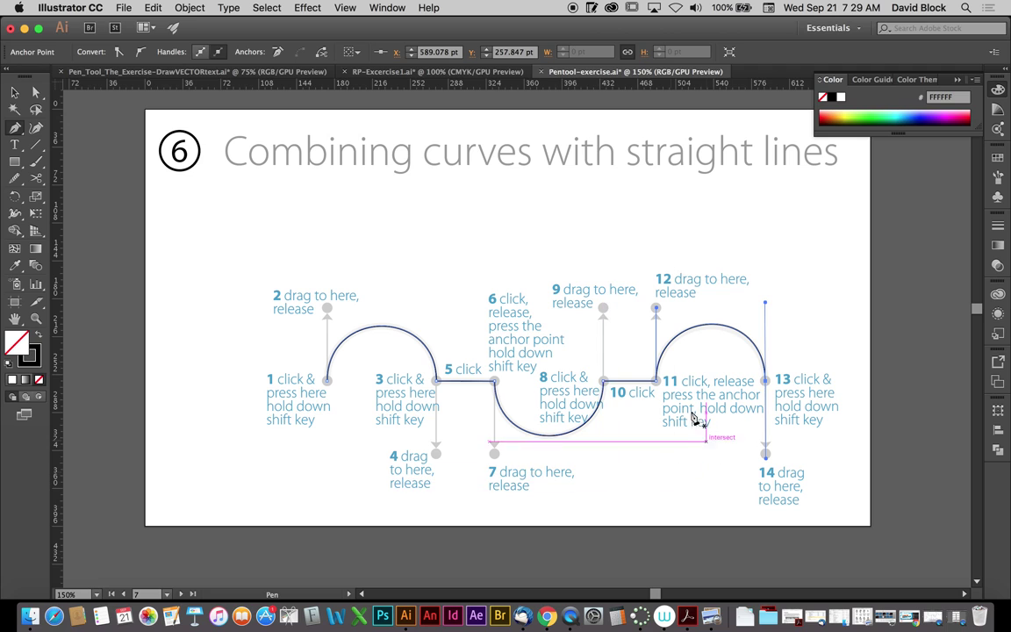
{"action": "key", "text": "Escape"}
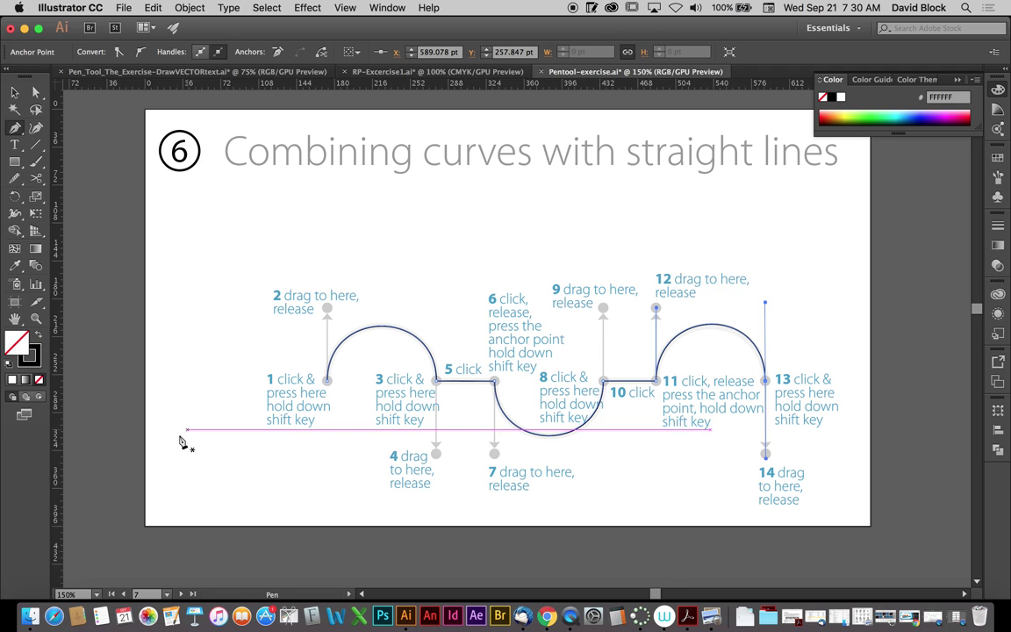
- Pan down to exercise 7 and zoom out so all its guide points are visible
{"action": "left_click_drag", "start_coordinate": [205, 415], "coordinate": [435, 236]}
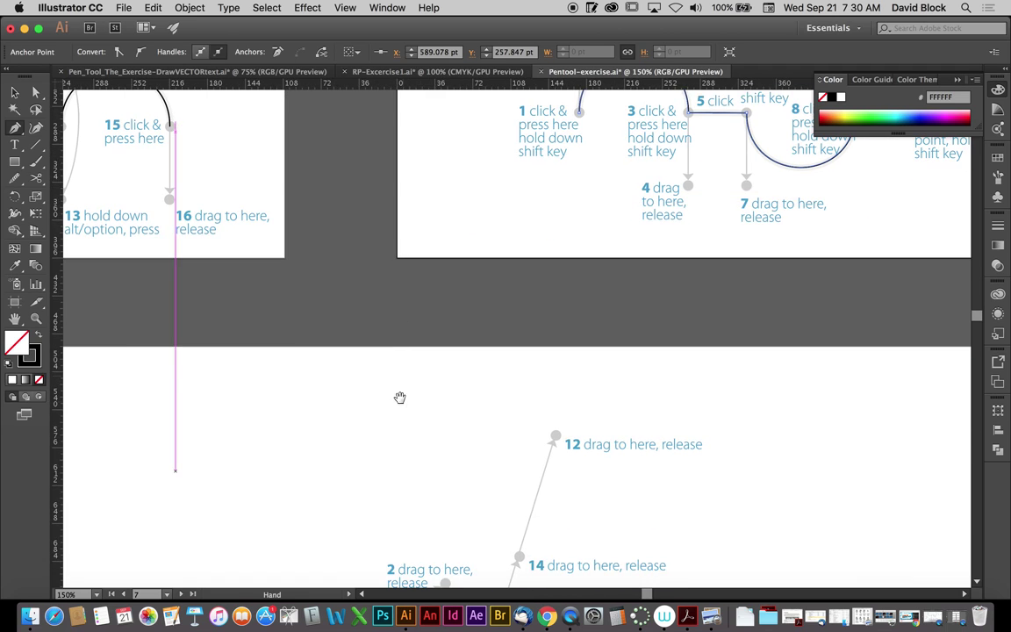
{"action": "left_click_drag", "start_coordinate": [393, 405], "coordinate": [411, 194]}
{"action": "left_click_drag", "start_coordinate": [399, 305], "coordinate": [470, 153]}
{"action": "left_click_drag", "start_coordinate": [501, 235], "coordinate": [428, 259]}
{"action": "key", "text": "super+minus"}
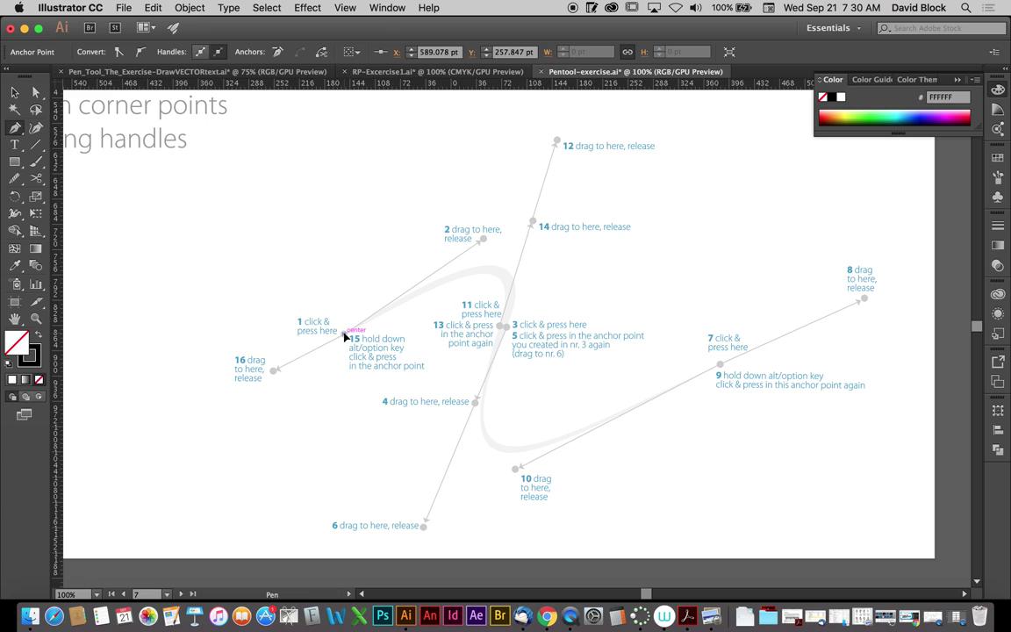
- Start the S-curve at point 1, stretch point 3's handle to 6, and convert point 7 toward 10
{"action": "left_click_drag", "start_coordinate": [345, 334], "coordinate": [485, 243]}
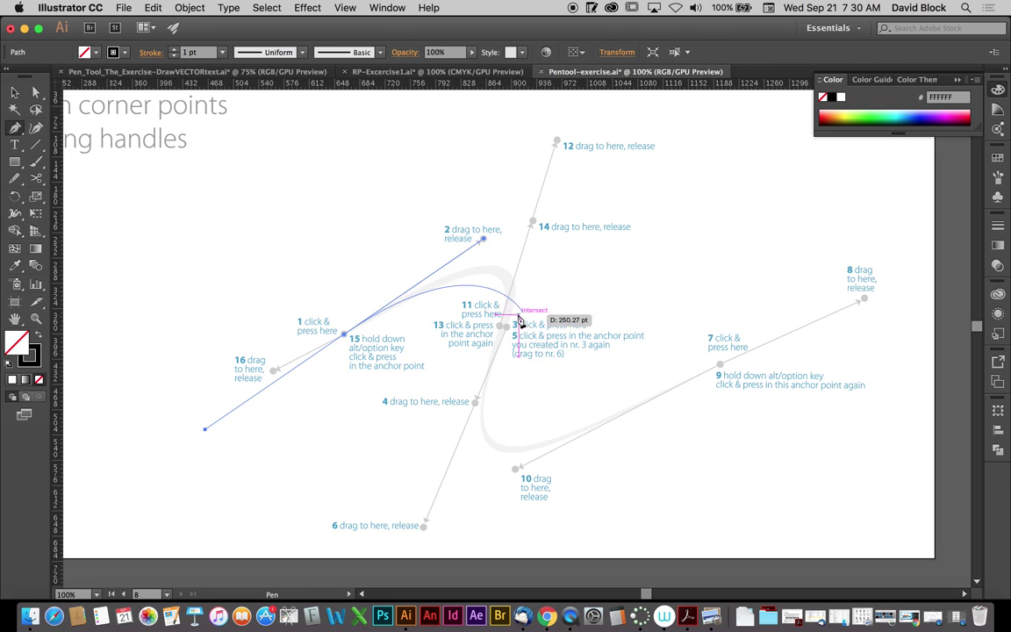
{"action": "left_click_drag", "start_coordinate": [506, 325], "coordinate": [482, 405]}
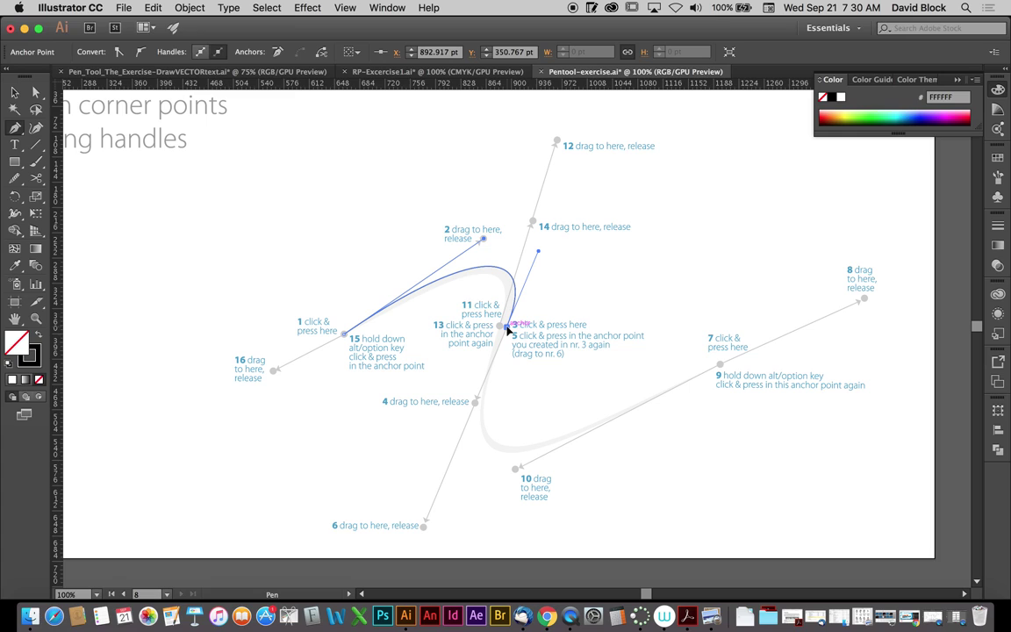
{"action": "left_click_drag", "start_coordinate": [507, 327], "coordinate": [453, 462]}
{"action": "left_click_drag", "start_coordinate": [430, 511], "coordinate": [423, 525]}
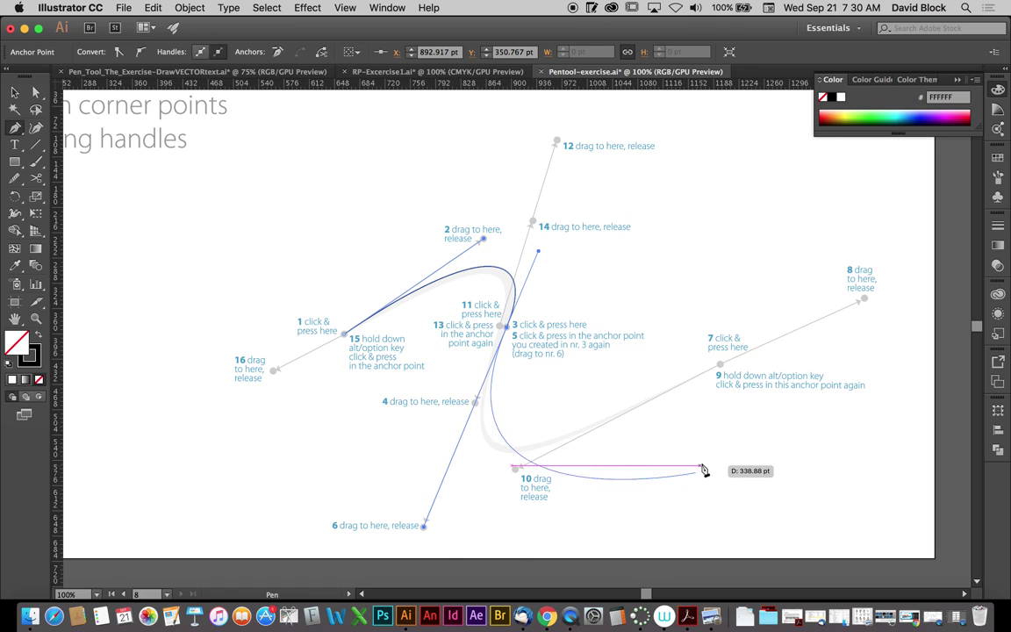
{"action": "left_click_drag", "start_coordinate": [723, 366], "coordinate": [864, 301]}
{"action": "key", "text": "alt"}
{"action": "left_click", "coordinate": [719, 367], "text": "alt"}
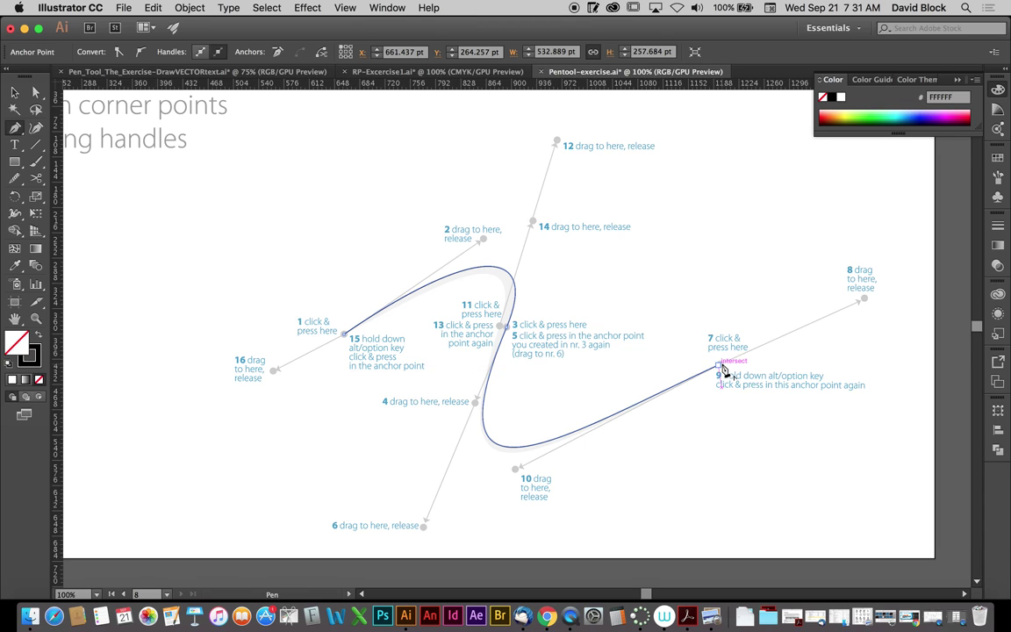
{"action": "mouse_move", "coordinate": [721, 367]}
{"action": "left_mouse_down"}
{"action": "mouse_move", "coordinate": [664, 448]}
{"action": "mouse_move", "coordinate": [523, 478]}
{"action": "mouse_move", "coordinate": [717, 366]}
{"action": "left_mouse_up"}
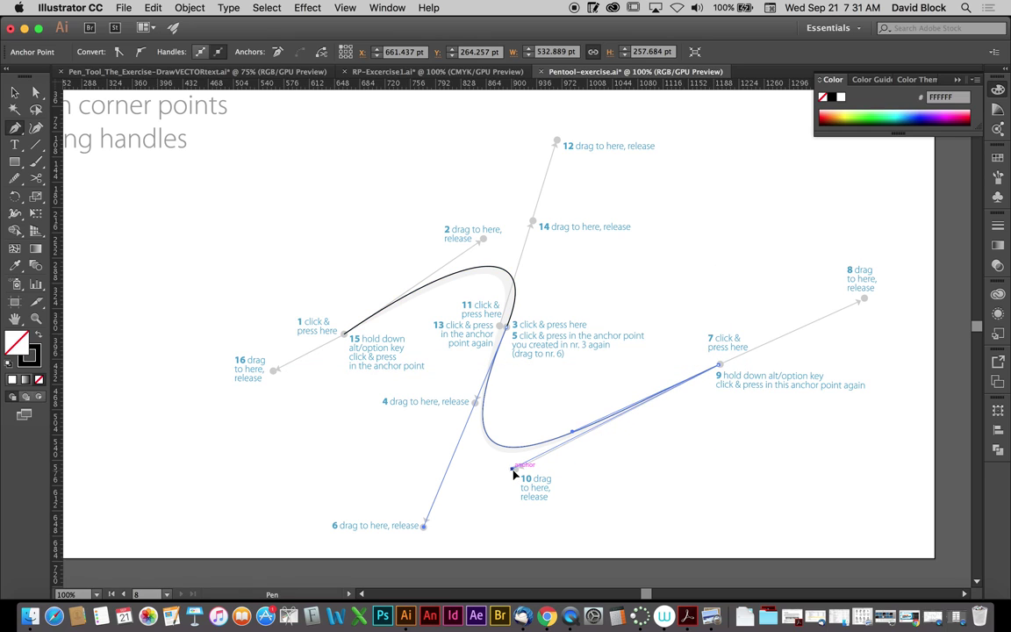
{"action": "left_click_drag", "start_coordinate": [516, 471], "coordinate": [518, 479]}
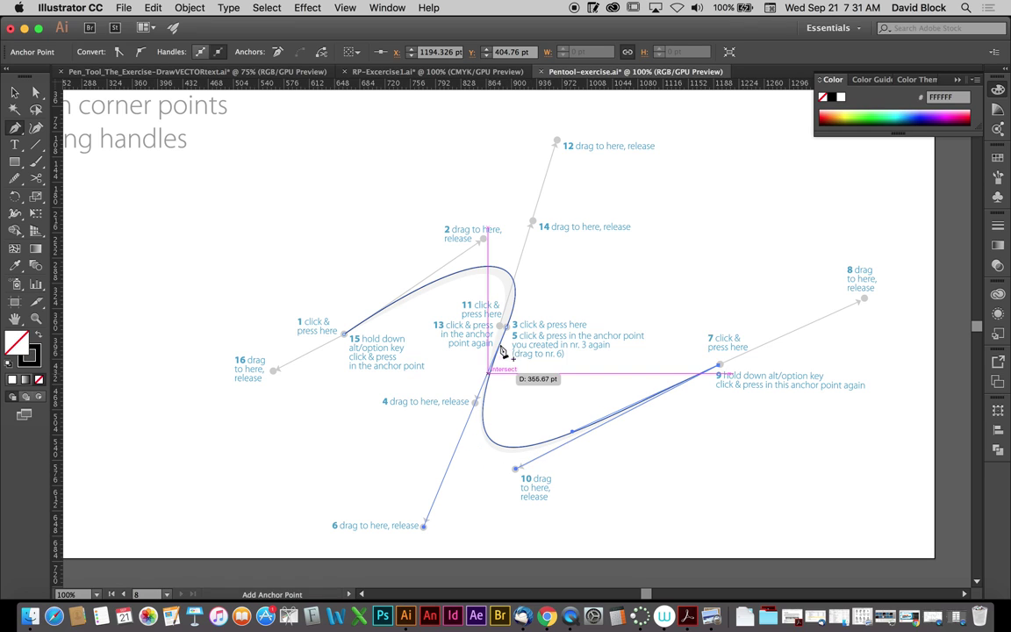
- Add points 11 and 13 with their handles, then close on point 1 dragging toward 16
{"action": "left_click_drag", "start_coordinate": [500, 330], "coordinate": [559, 145]}
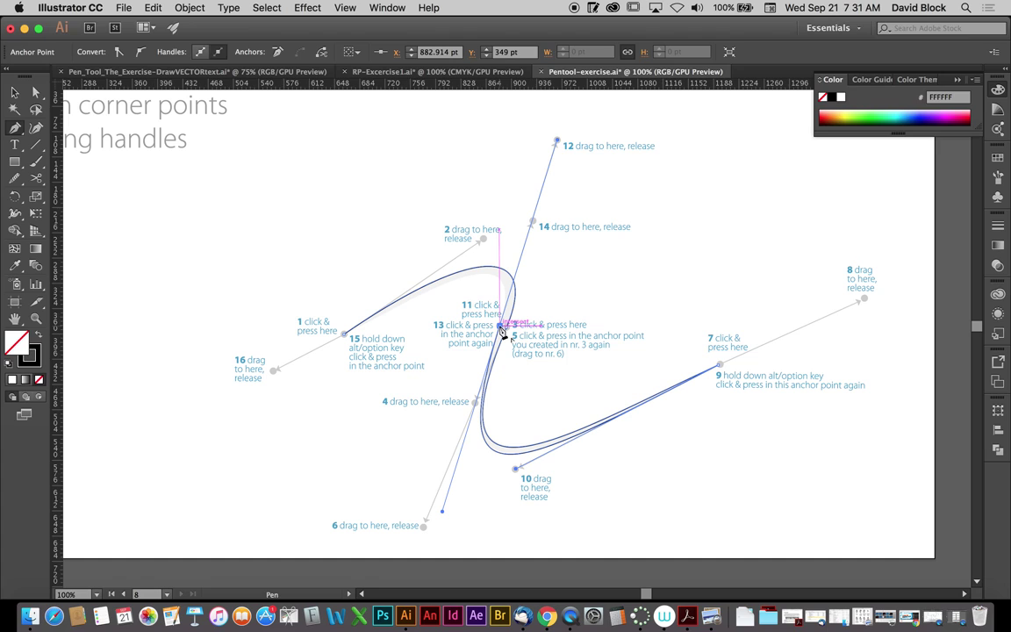
{"action": "left_click_drag", "start_coordinate": [502, 331], "coordinate": [538, 228]}
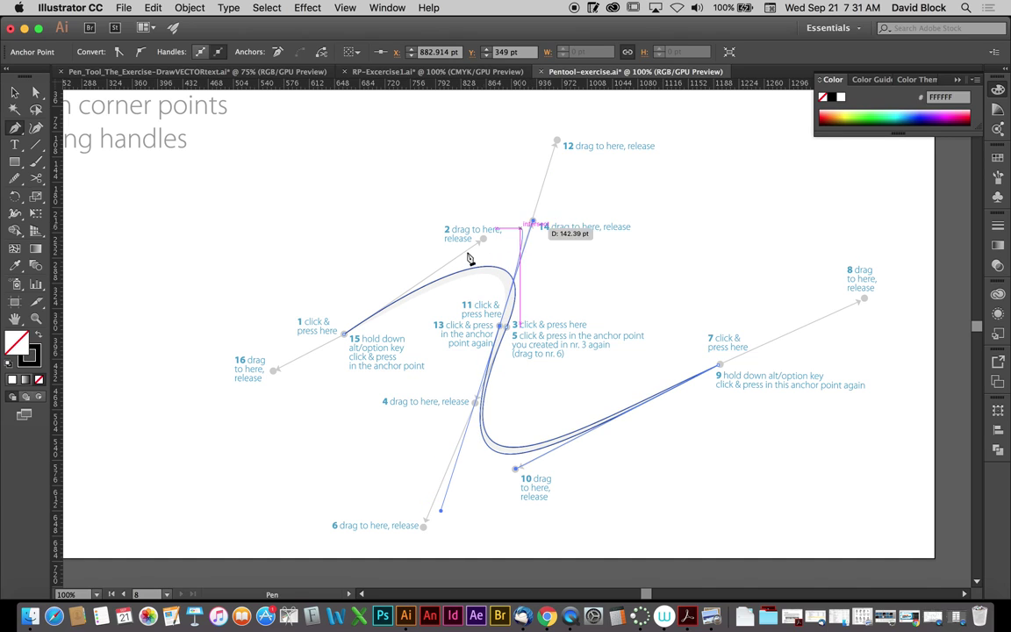
{"action": "left_click", "coordinate": [346, 338], "text": "alt"}
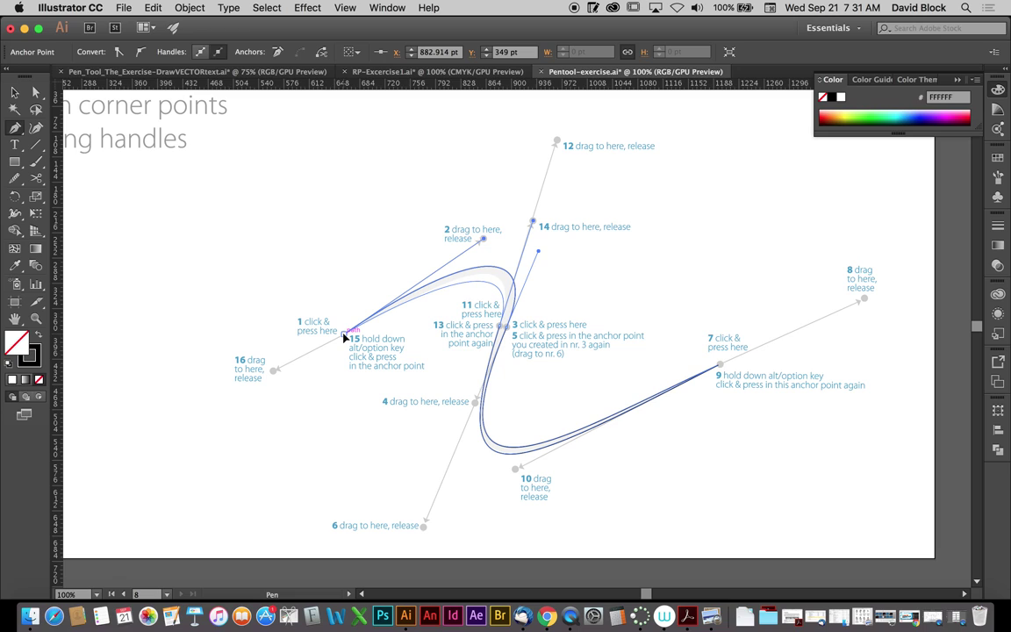
{"action": "left_click_drag", "start_coordinate": [345, 337], "coordinate": [274, 372]}
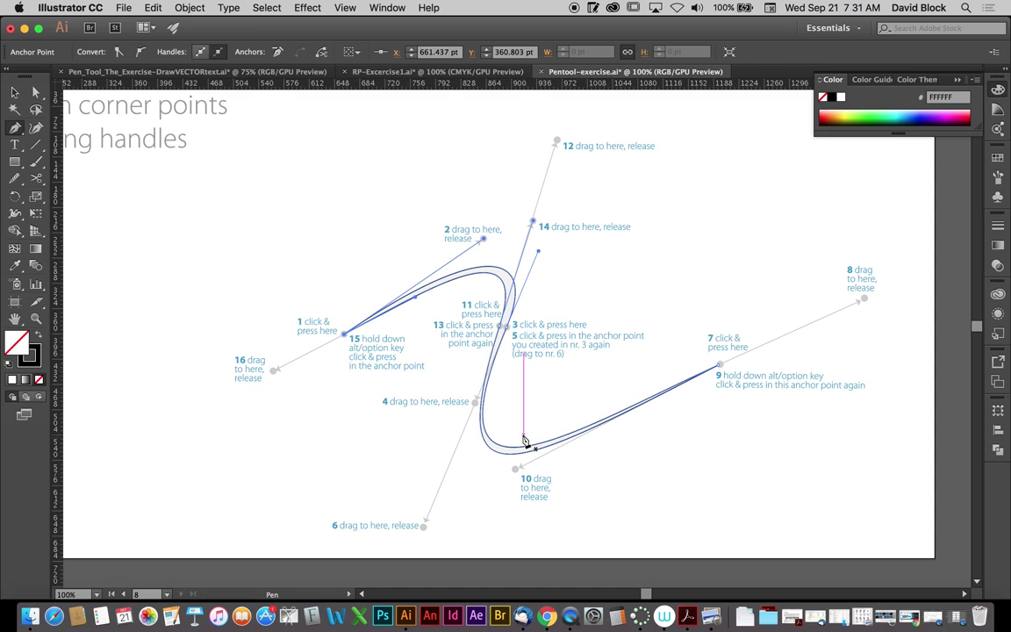
- Swap fill and stroke so the exercise 7 swoosh fills solid black with no stroke, then deselect it
{"action": "key", "text": "super"}
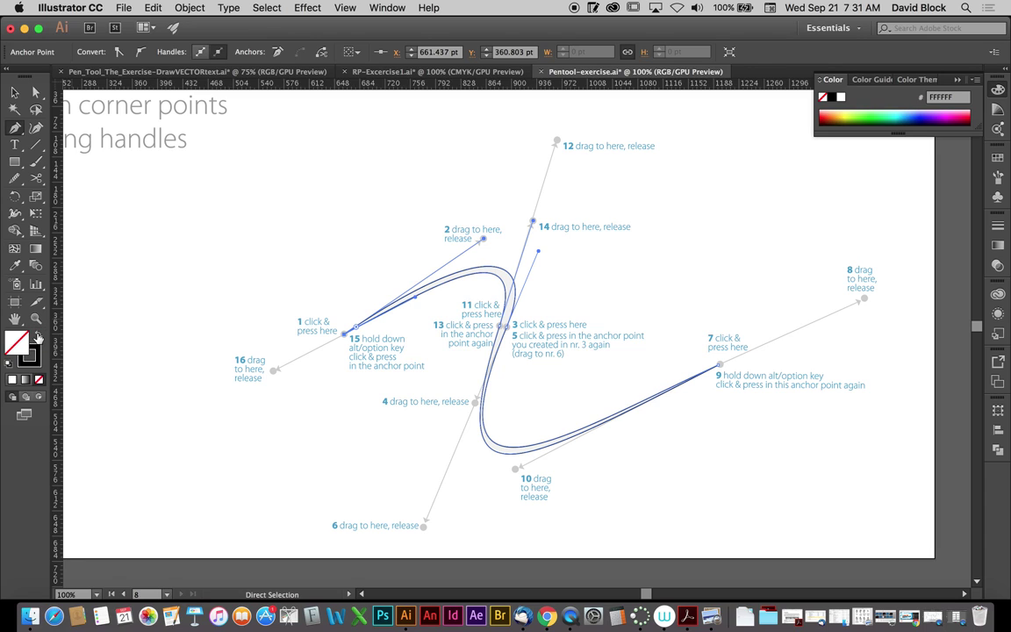
{"action": "left_click", "coordinate": [36, 337]}
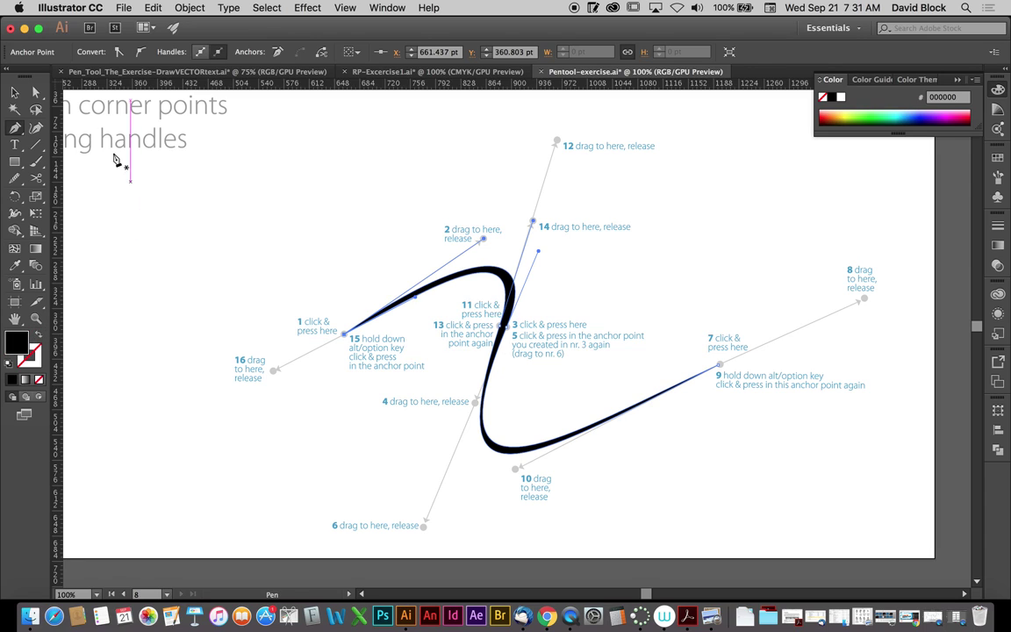
{"action": "left_click", "coordinate": [16, 93]}
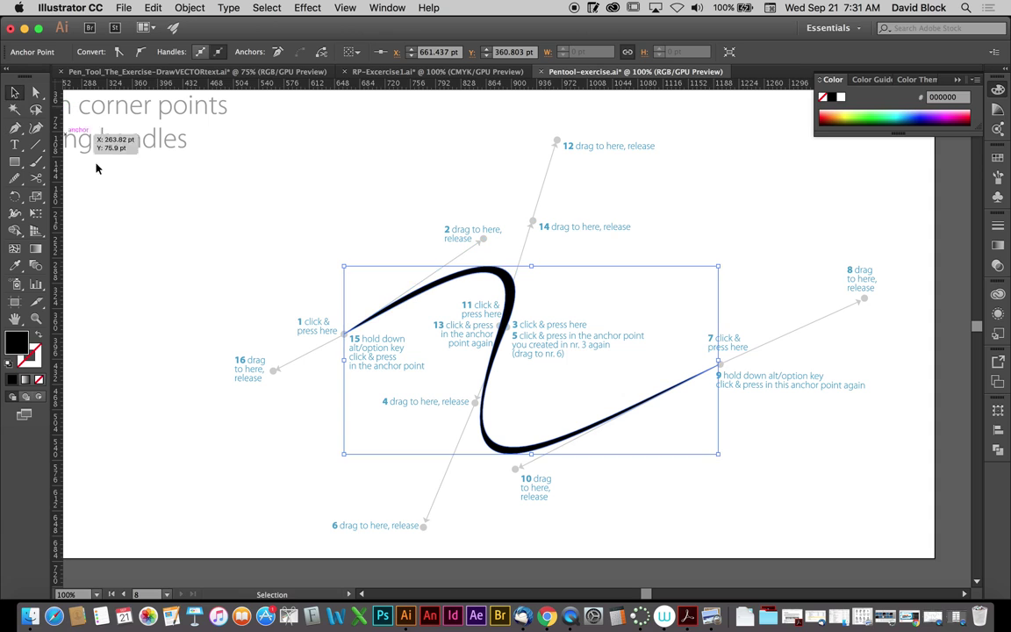
{"action": "left_click", "coordinate": [738, 495]}
{"action": "scroll", "coordinate": [700, 477], "scroll_direction": "down", "scroll_amount": 2}
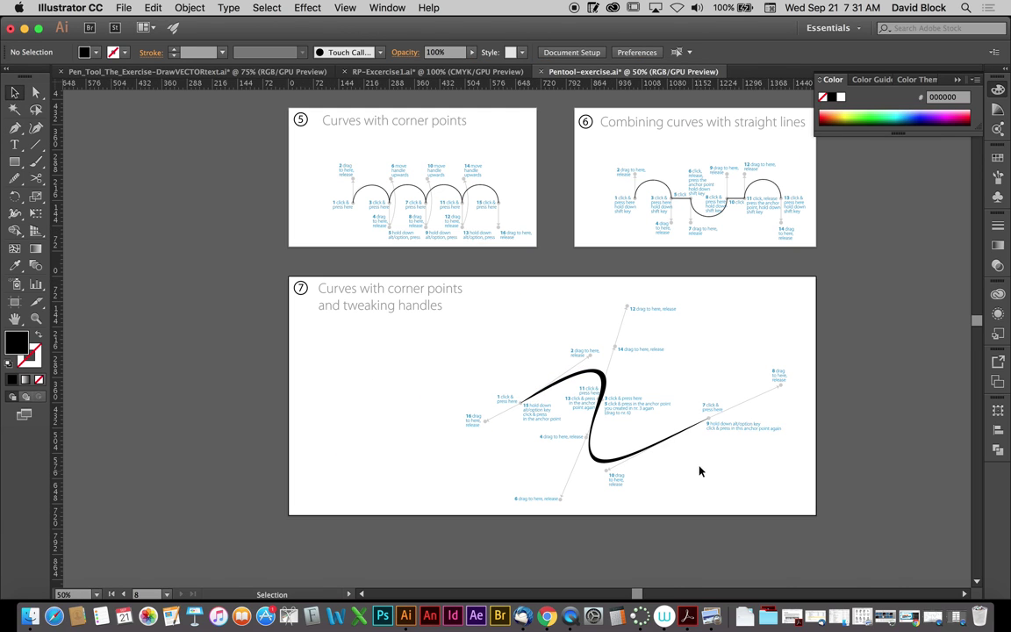
{"action": "scroll", "coordinate": [638, 290], "scroll_direction": "up", "scroll_amount": 2}
{"action": "scroll", "coordinate": [637, 290], "scroll_direction": "right", "scroll_amount": 2}
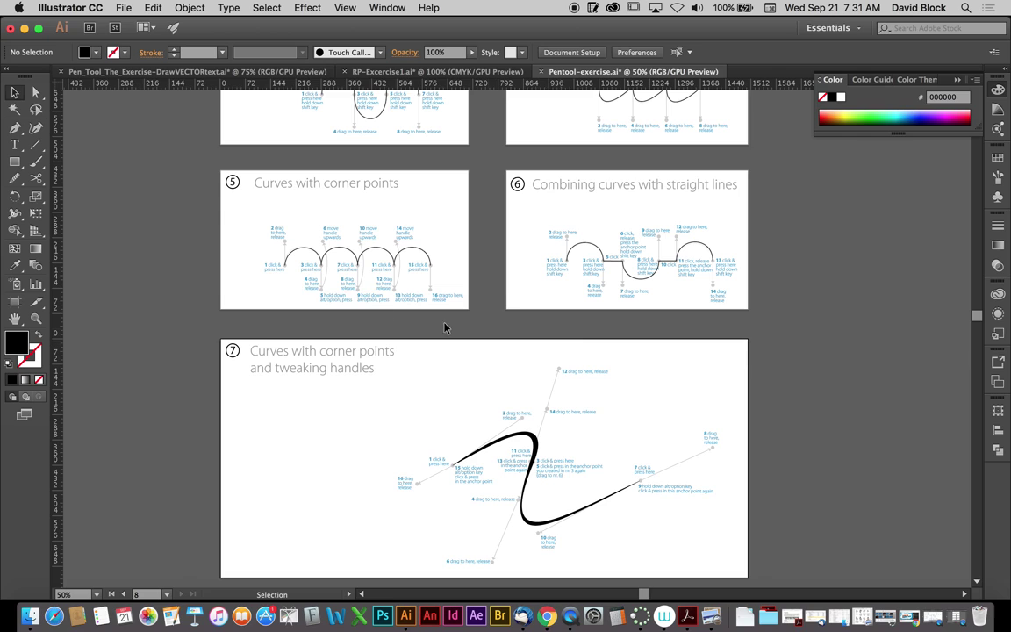